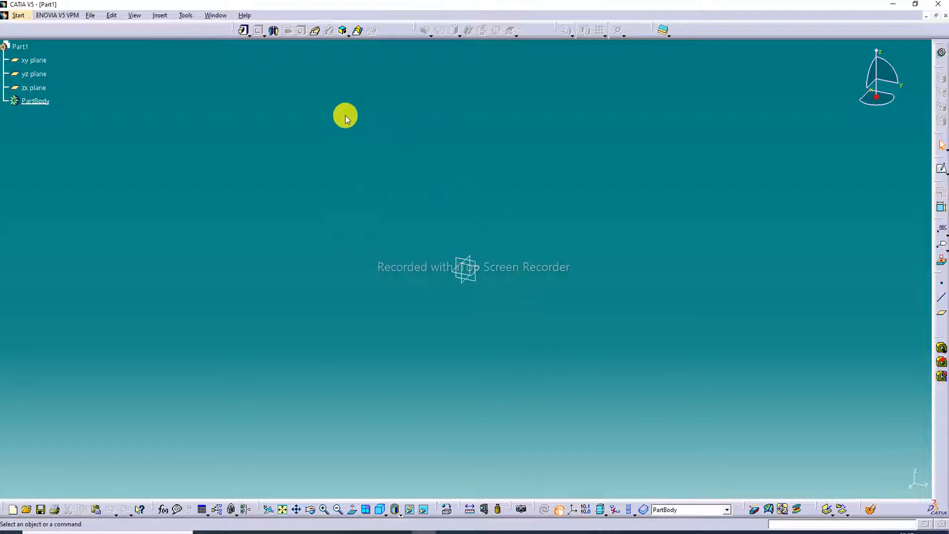
click(263, 34)
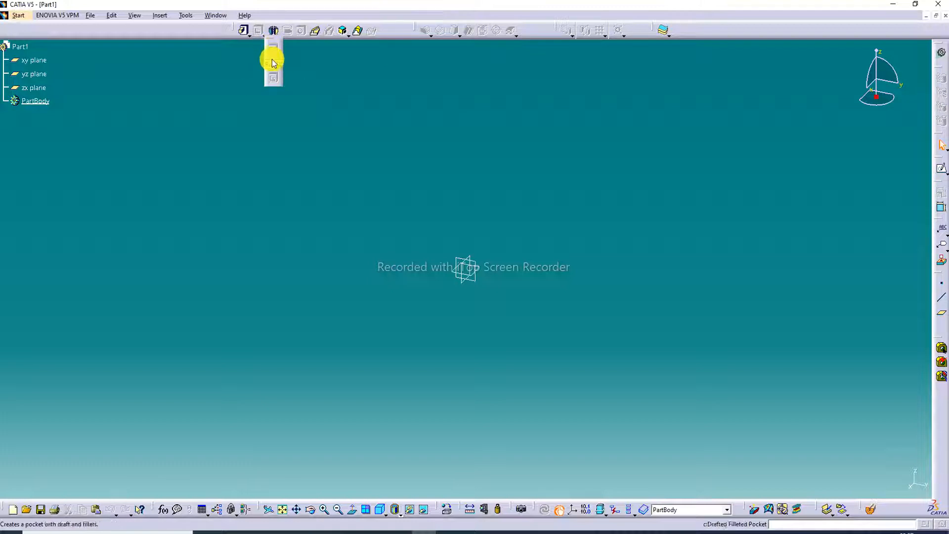
click(454, 155)
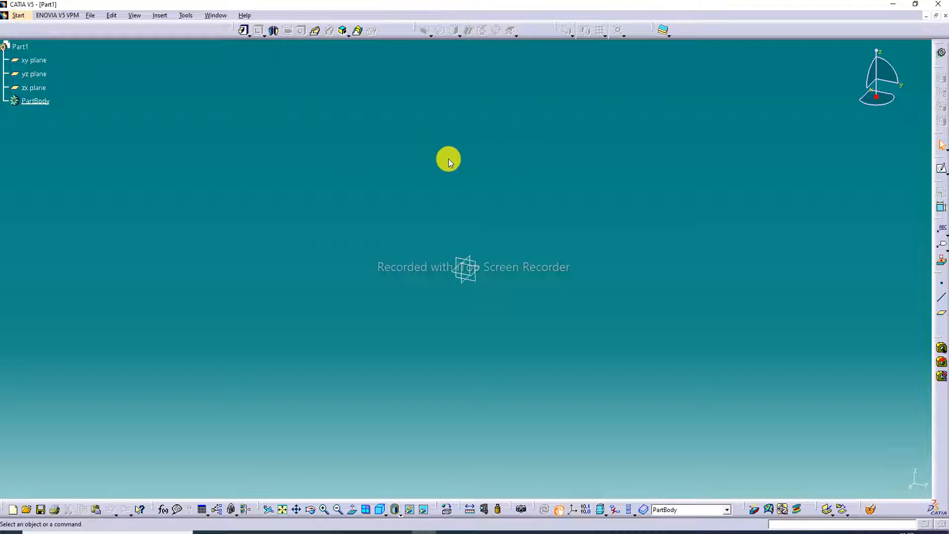
Sketch a rectangle around the origin on the xy plane and exit the sketch.
click(39, 61)
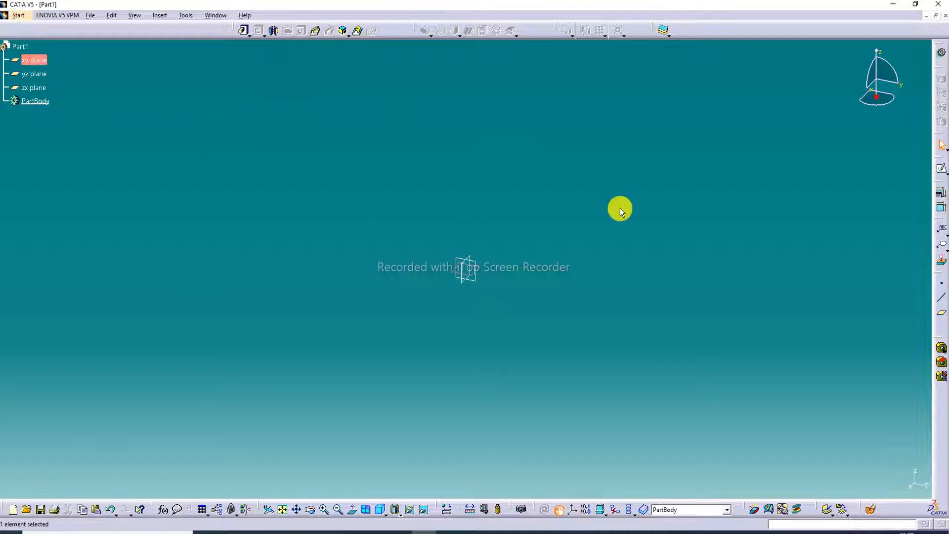
click(942, 171)
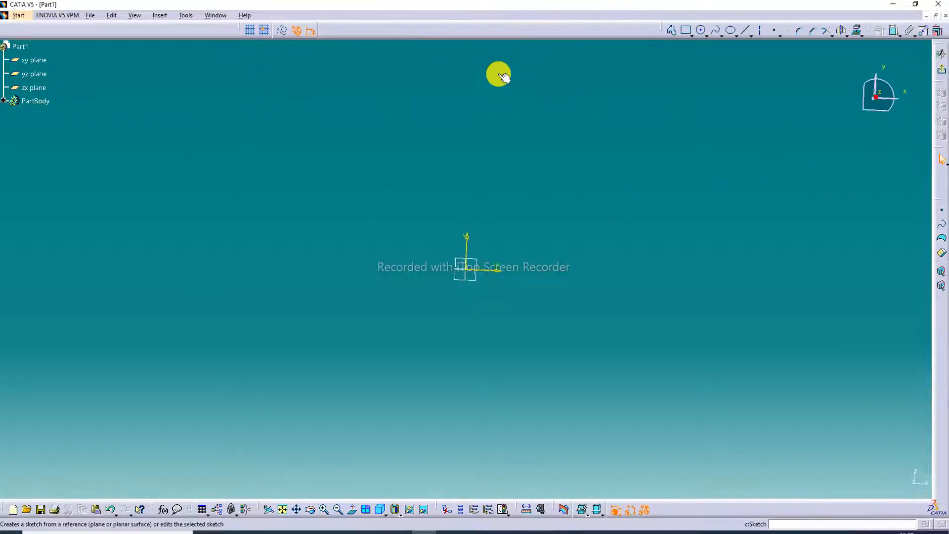
click(686, 32)
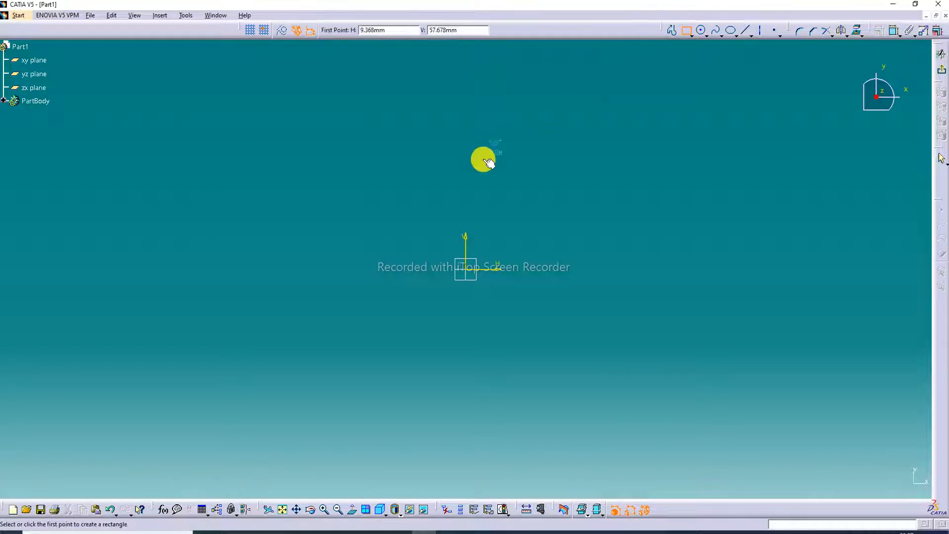
click(387, 203)
click(647, 341)
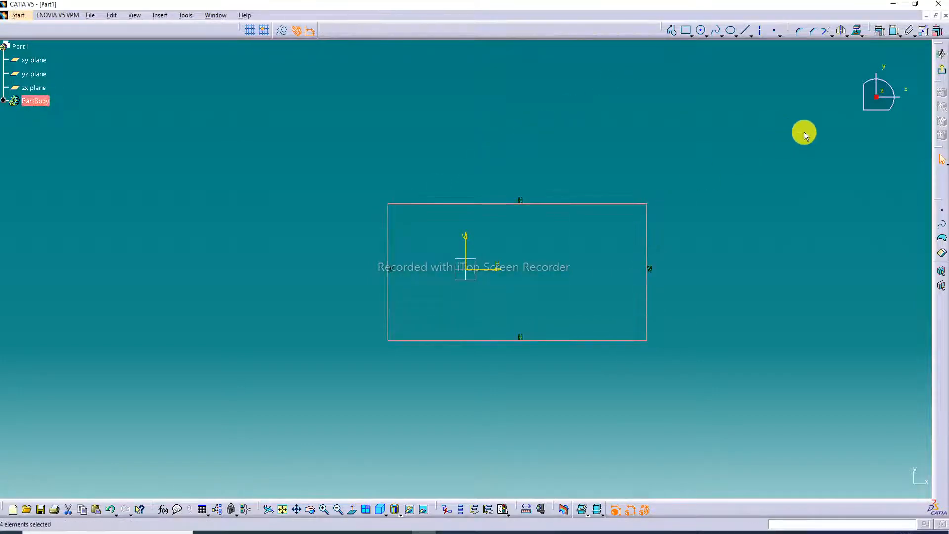
click(942, 54)
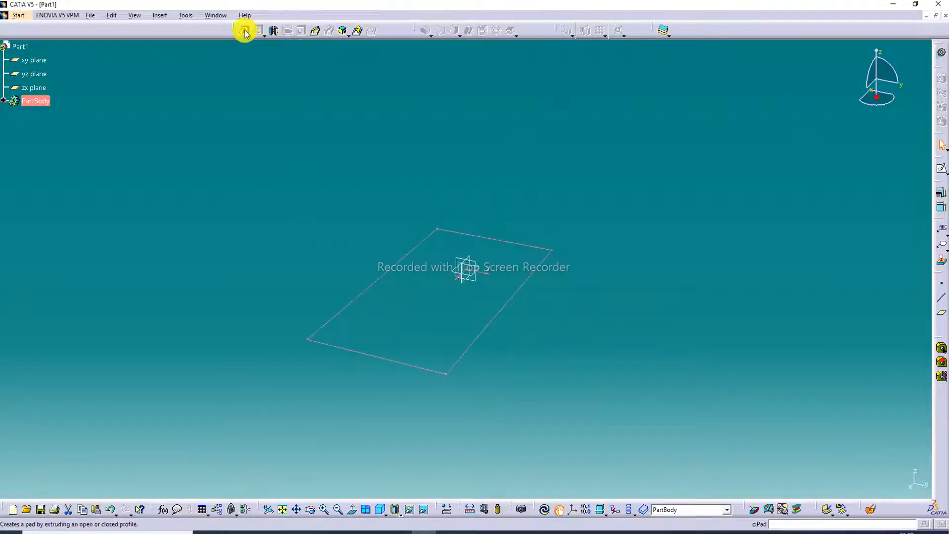
Create a pad from the rectangle sketch, pulling its length to about 41 mm.
click(244, 32)
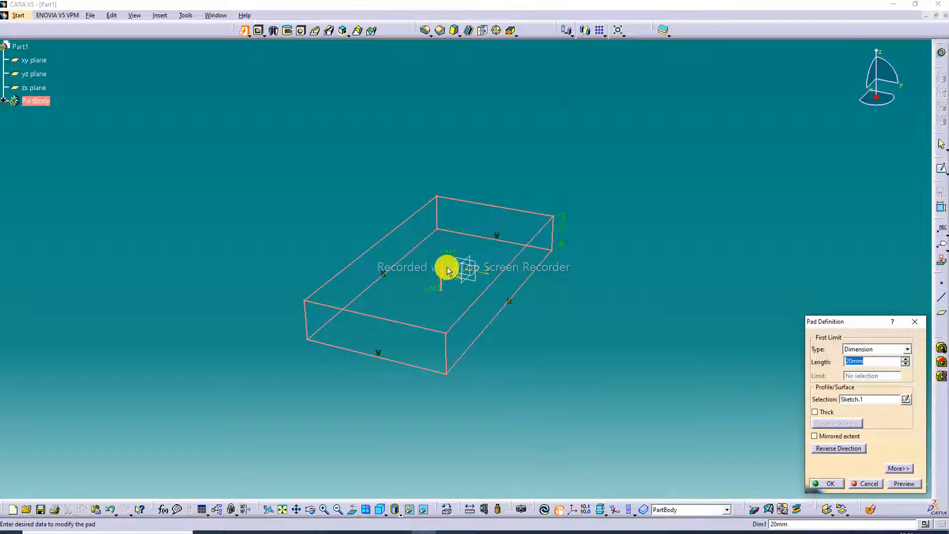
drag(447, 271, 437, 212)
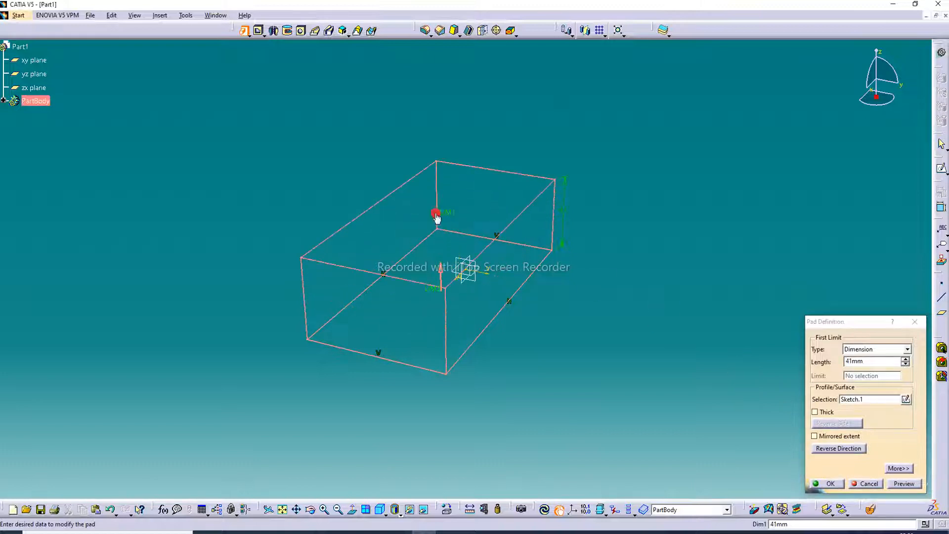
click(829, 482)
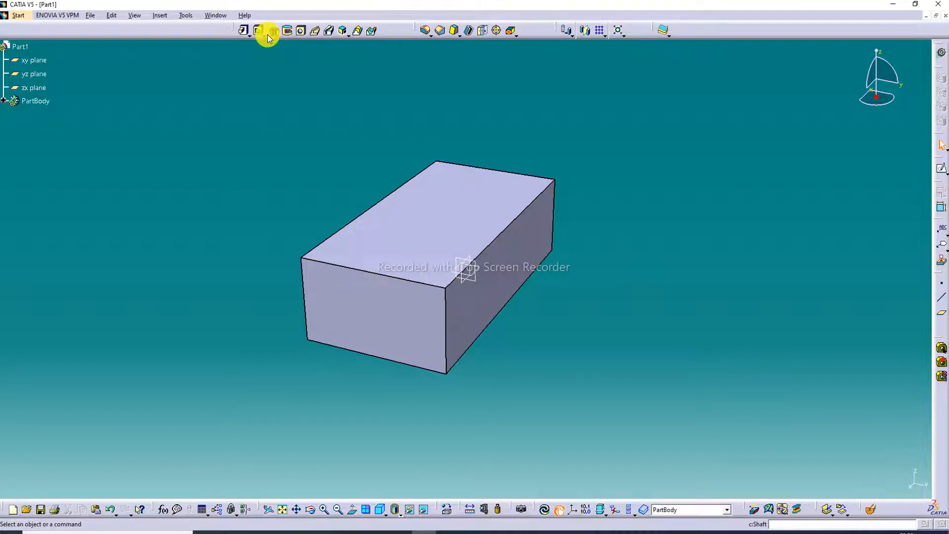
Start a new sketch on the block's top face.
click(467, 202)
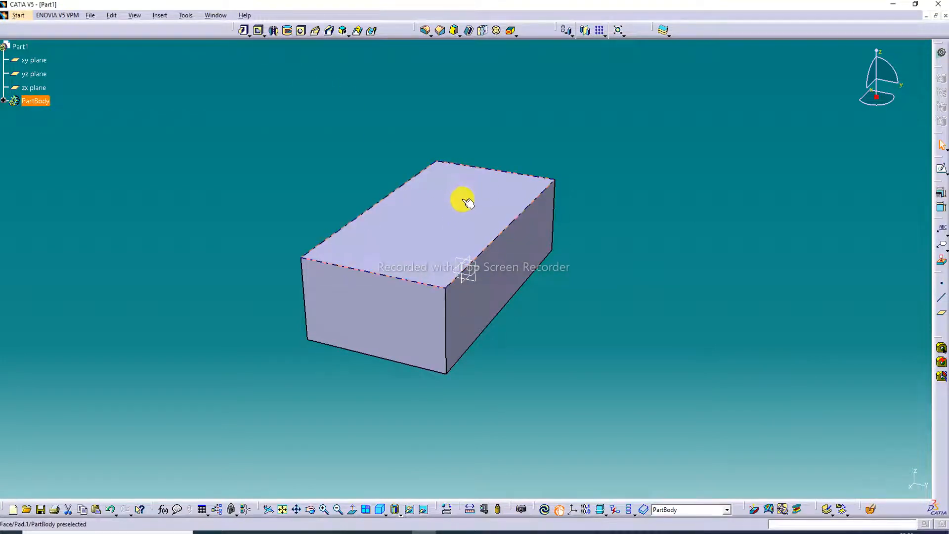
click(941, 168)
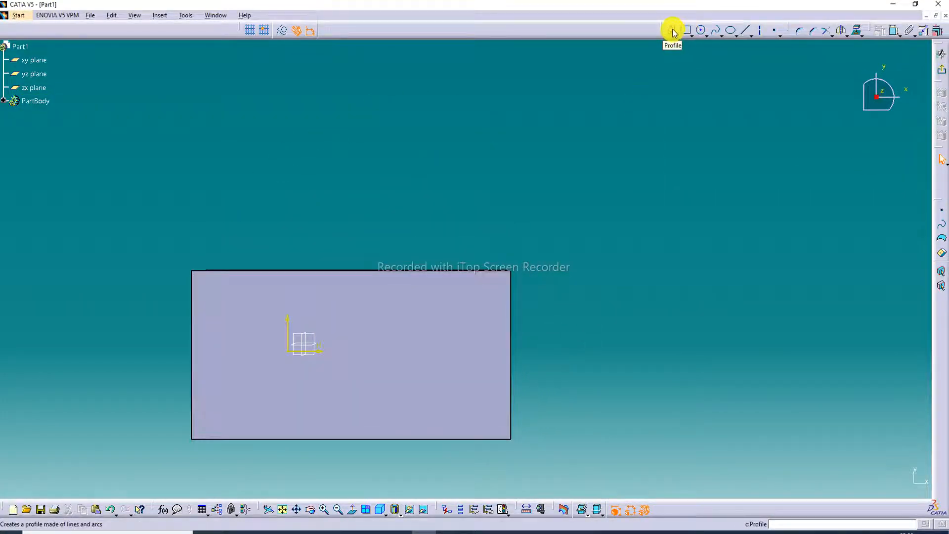
click(671, 31)
click(248, 315)
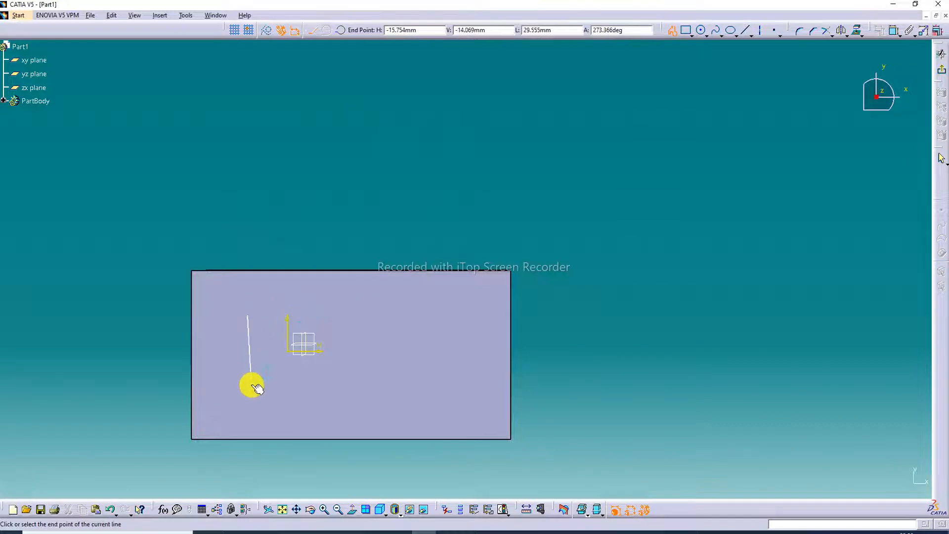
click(248, 370)
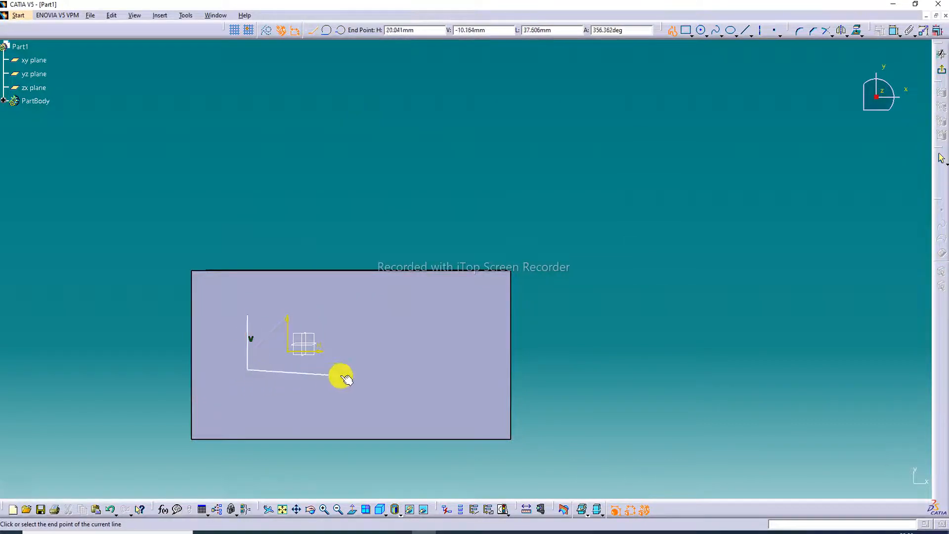
click(378, 370)
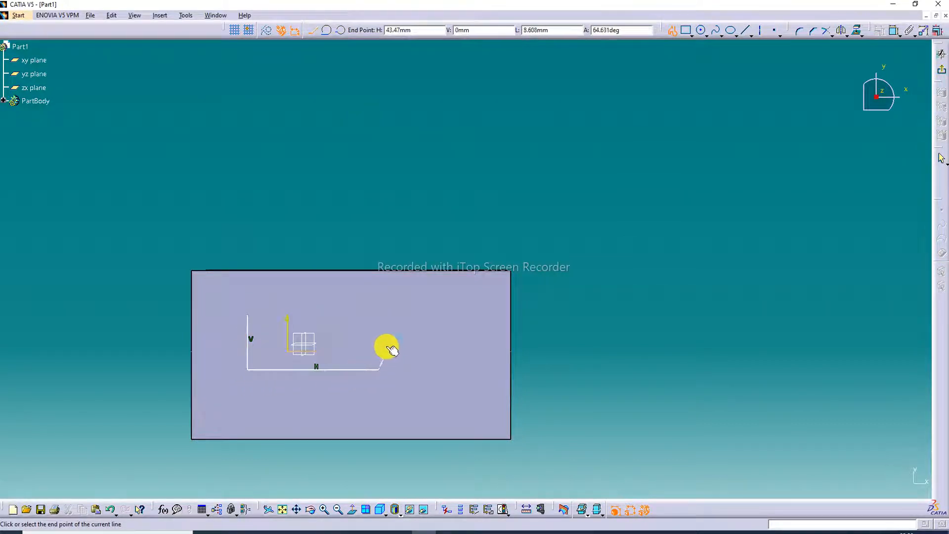
click(378, 304)
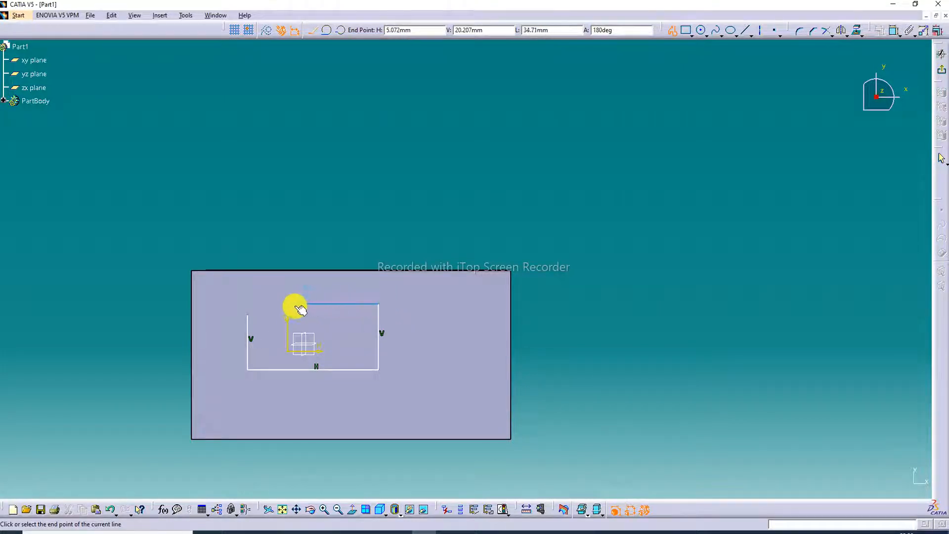
click(276, 305)
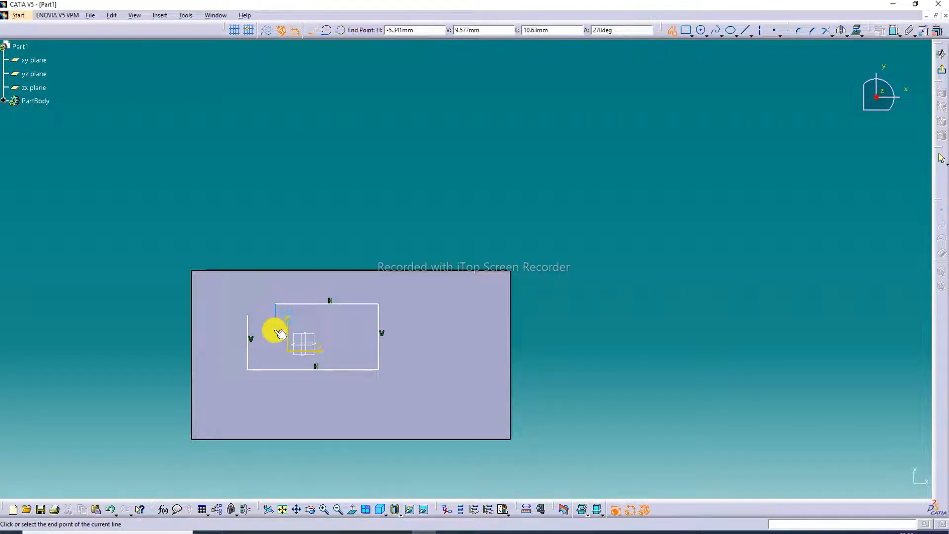
click(275, 329)
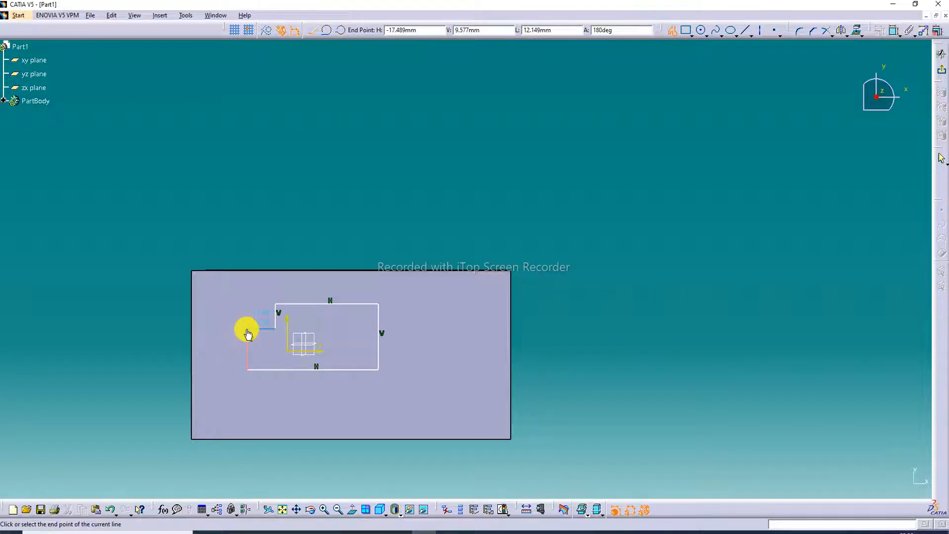
click(249, 326)
right_click(345, 222)
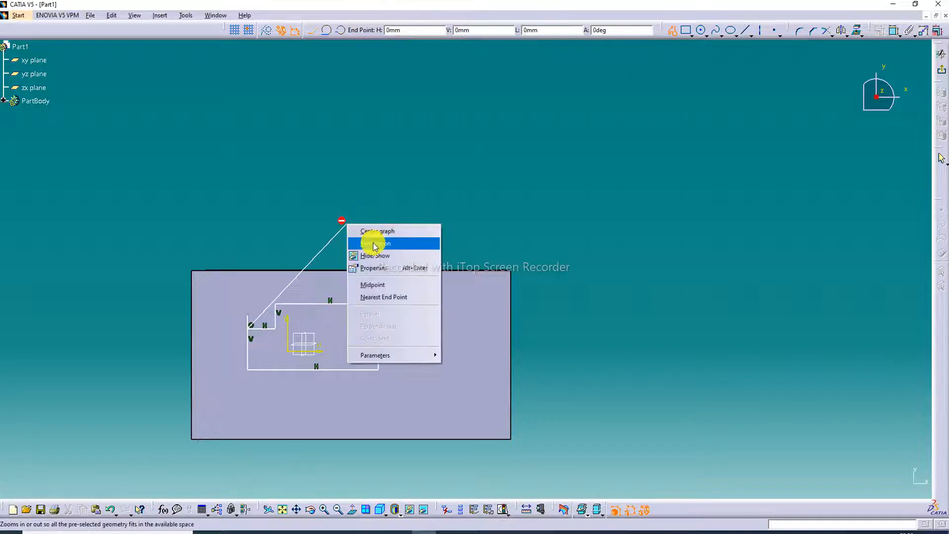
click(610, 196)
click(673, 33)
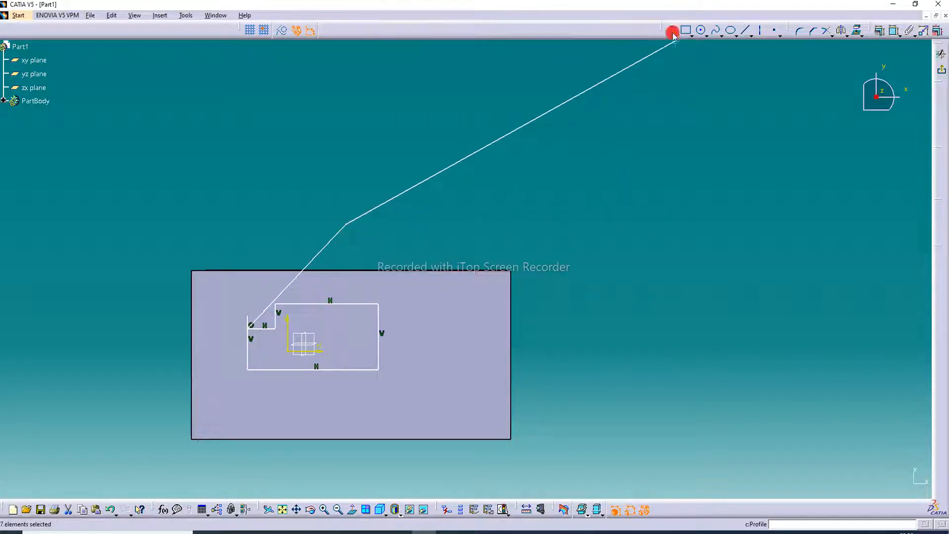
click(340, 234)
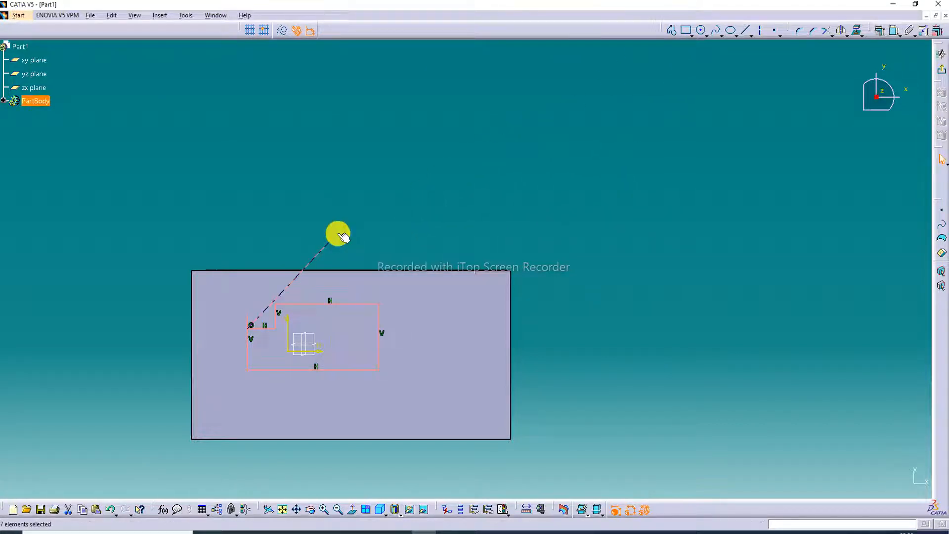
key(Delete)
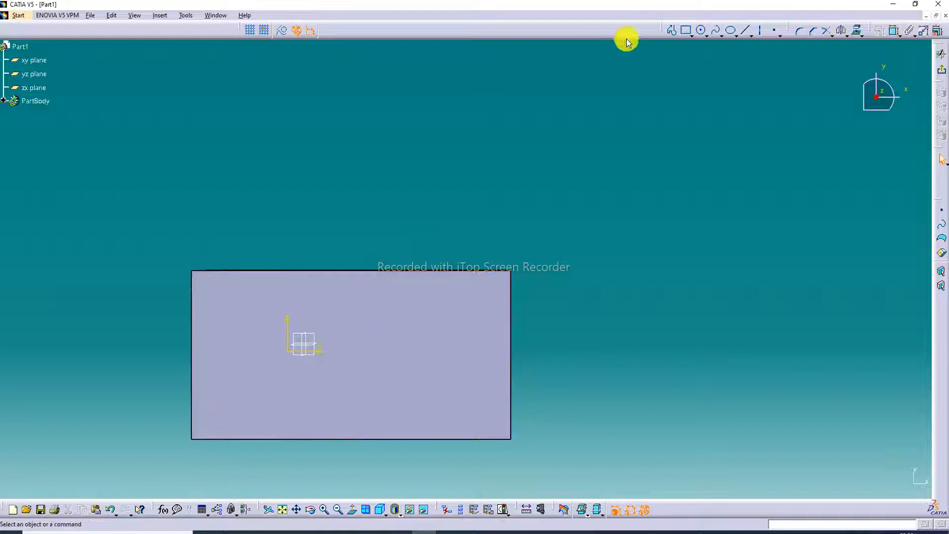
Draw a closed six-line stepped profile inside the block's top face and widen it by moving its long right edge outward.
click(672, 33)
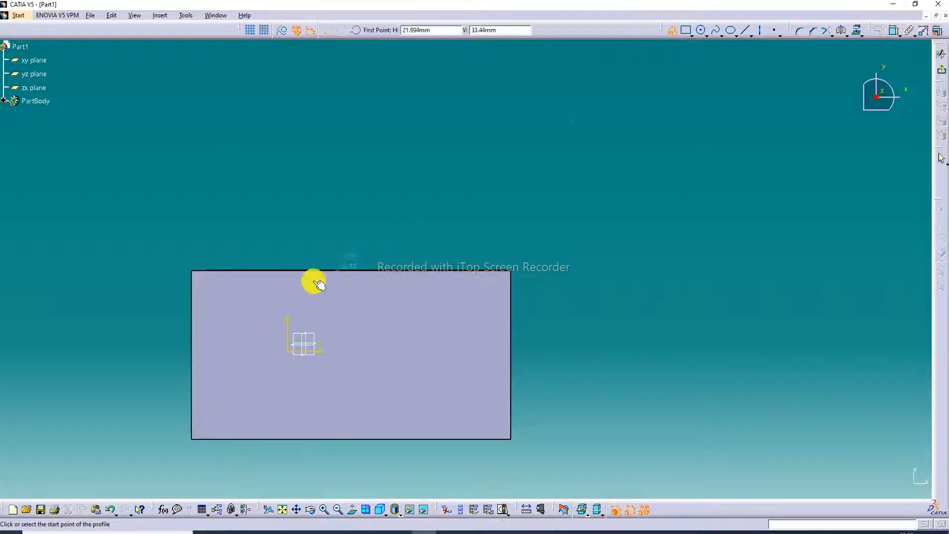
click(247, 341)
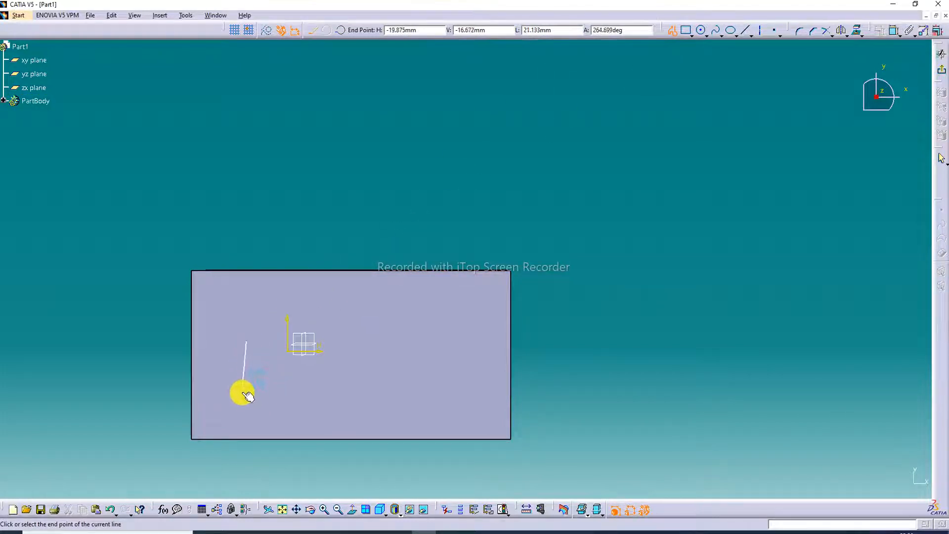
click(246, 389)
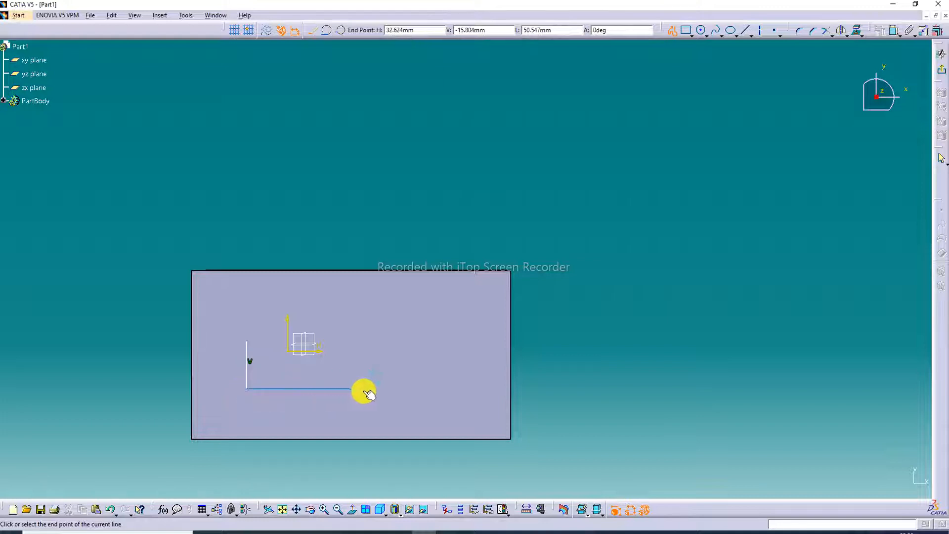
click(398, 389)
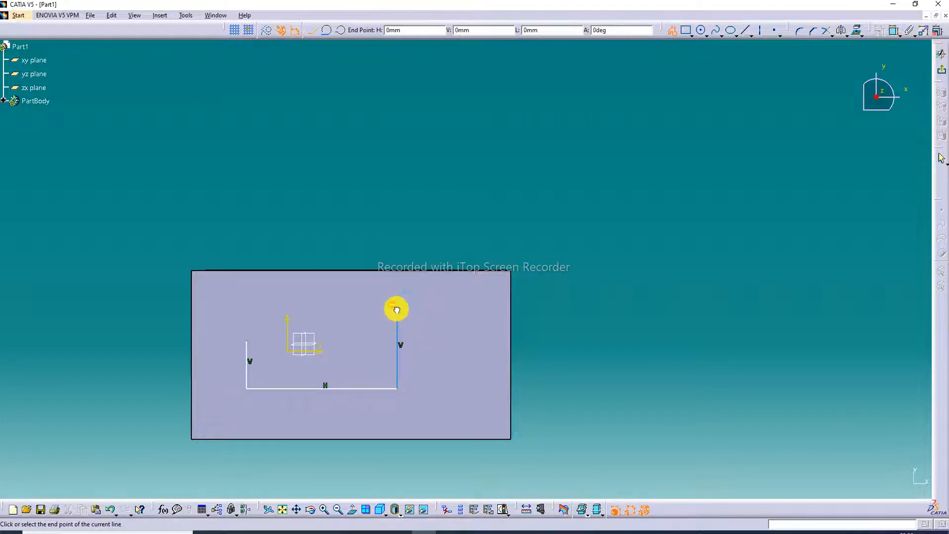
click(397, 309)
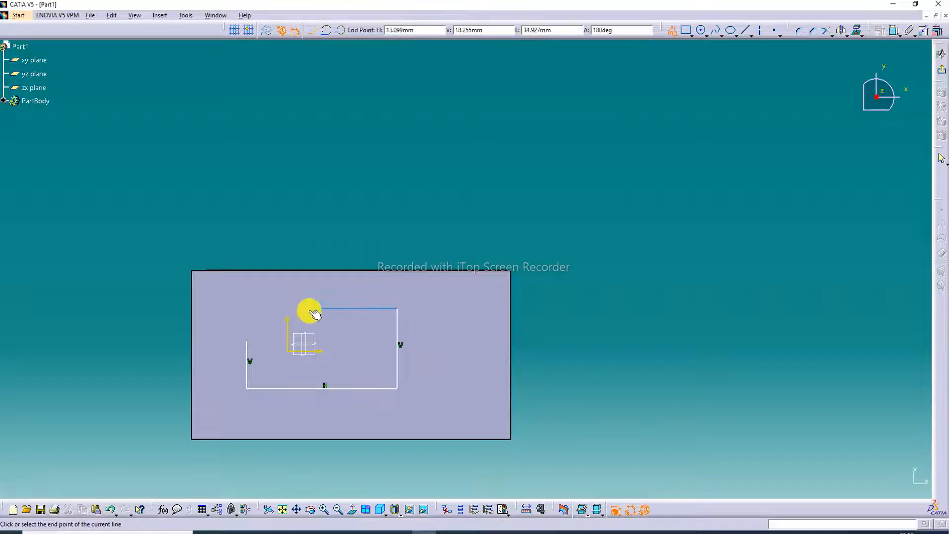
click(279, 309)
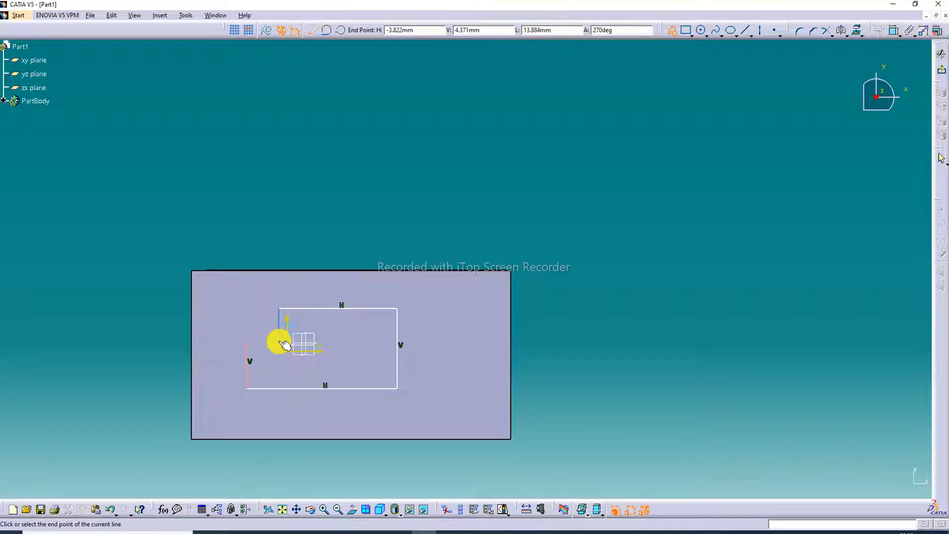
click(278, 341)
click(247, 342)
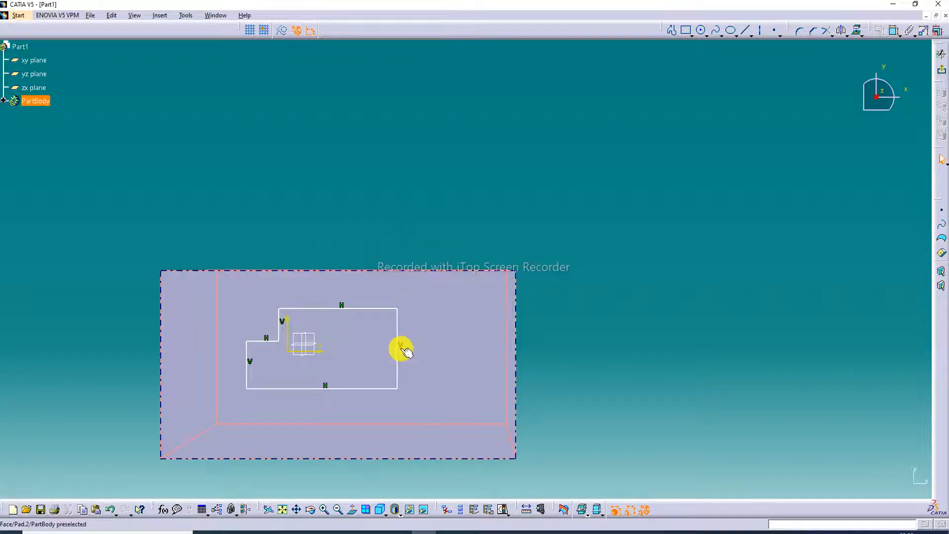
drag(397, 348, 433, 349)
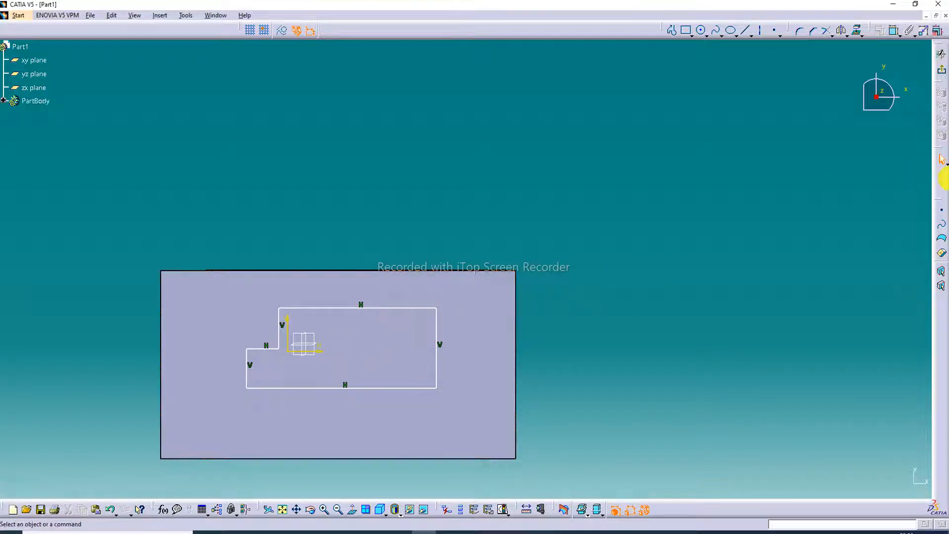
click(942, 69)
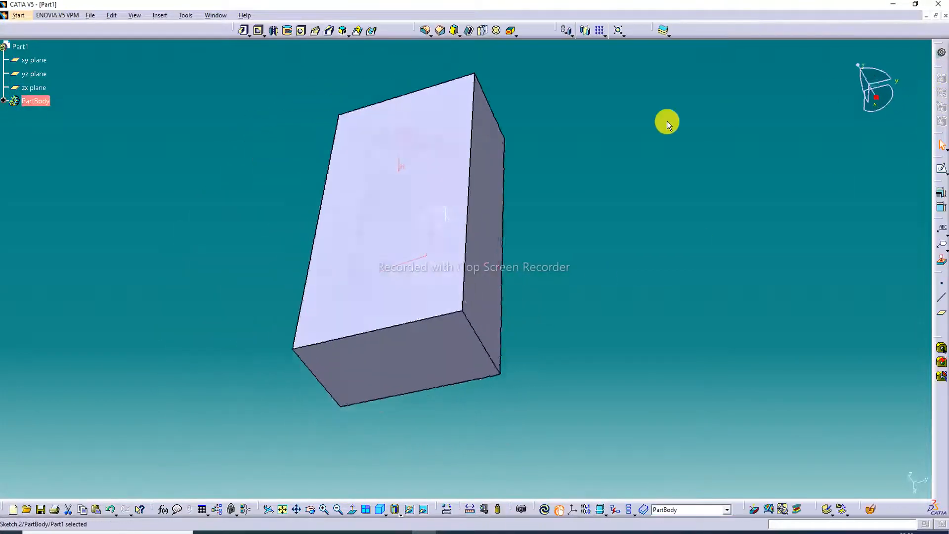
Start a Pocket from the stepped profile and pull its depth through the block to 54 mm.
click(265, 35)
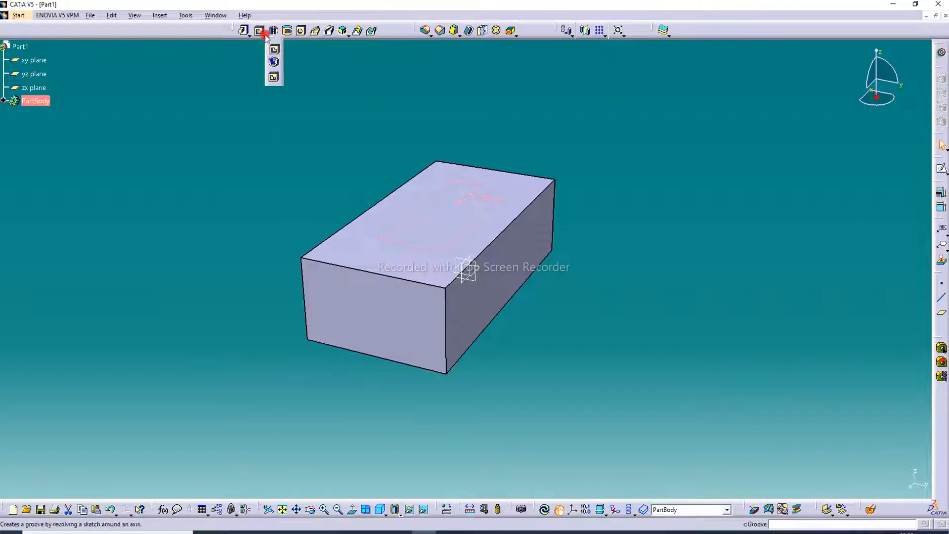
click(275, 49)
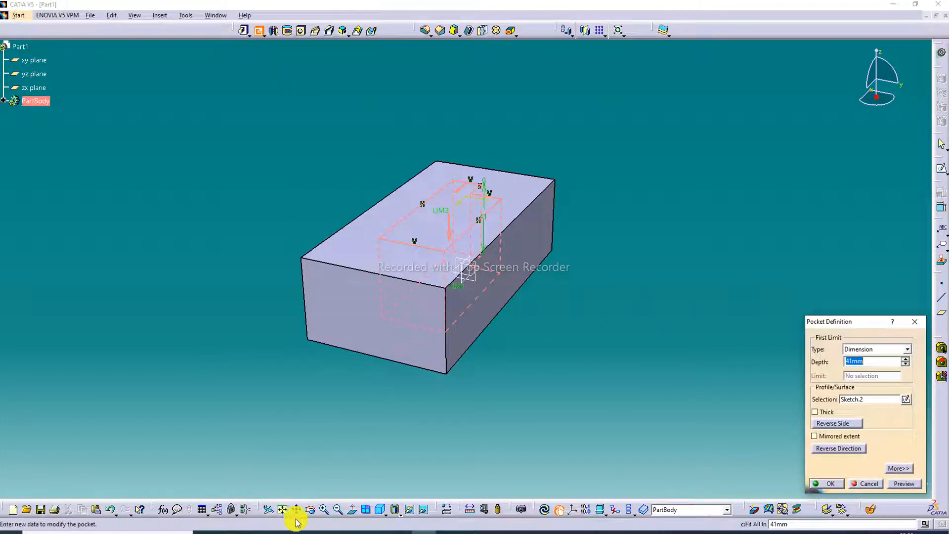
click(310, 509)
drag(568, 334, 467, 278)
drag(520, 329, 531, 355)
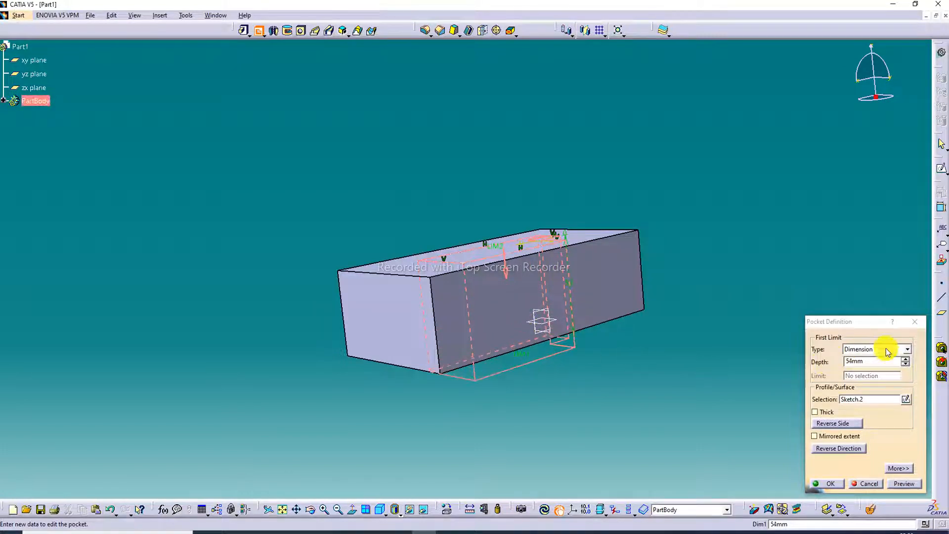
Change the pocket's limit type to Up to surface, choose the block's underside face as the limit, and create the pocket.
click(865, 351)
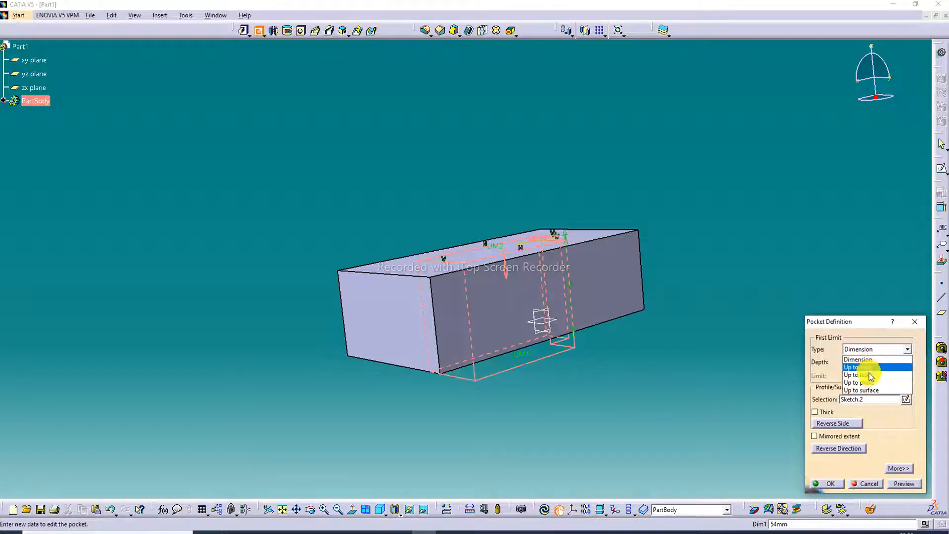
click(864, 390)
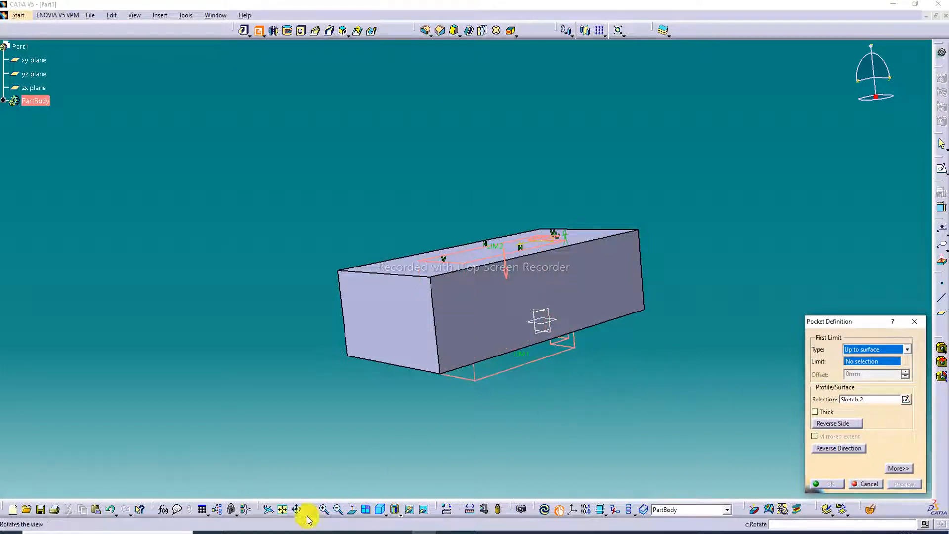
middle_drag(610, 395, 592, 367)
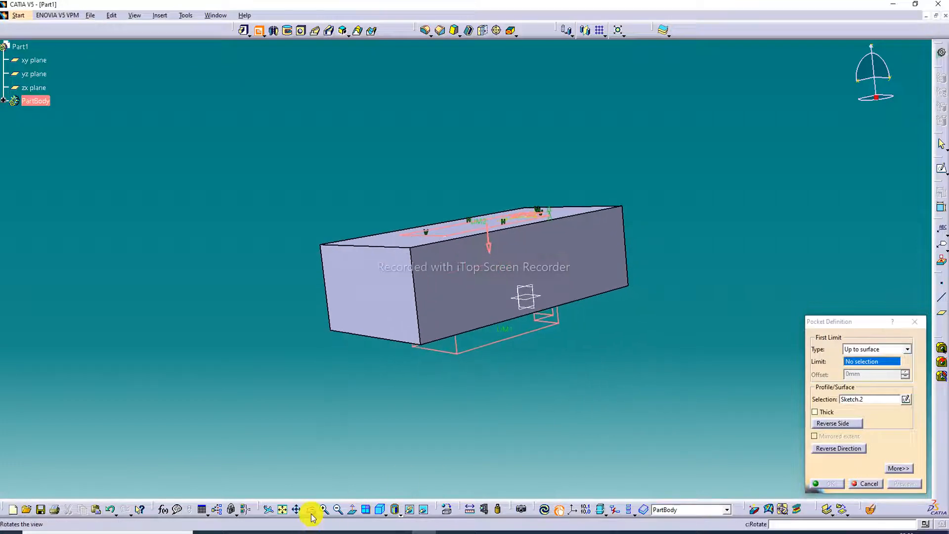
click(310, 509)
drag(513, 421, 610, 399)
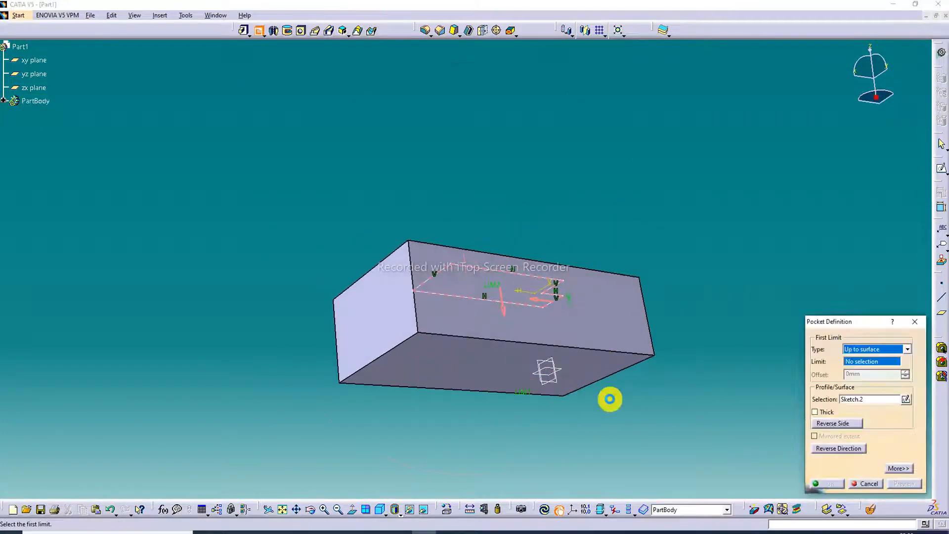
click(600, 365)
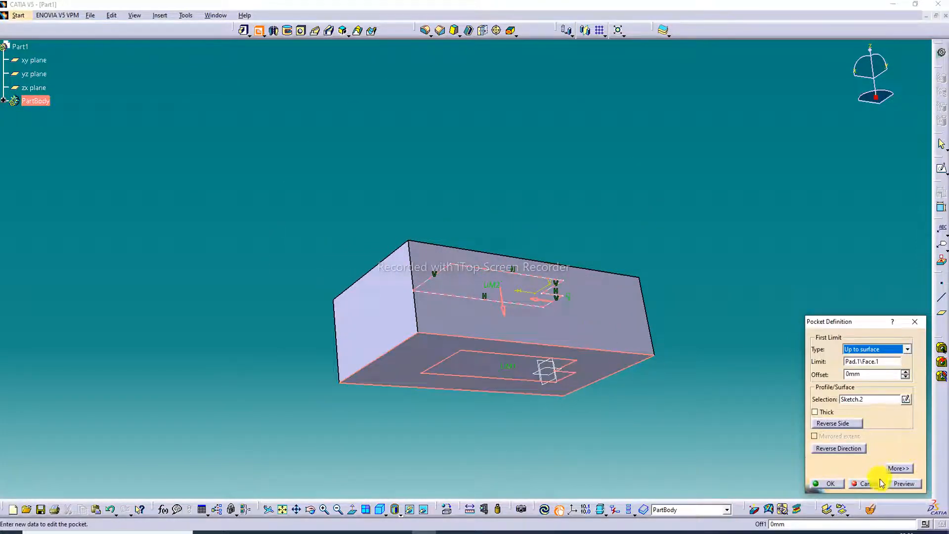
click(900, 484)
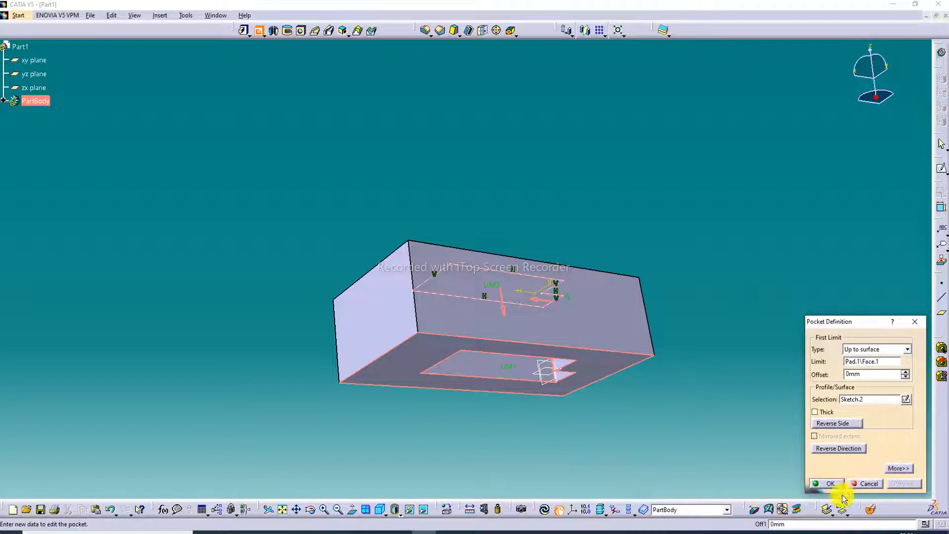
click(826, 484)
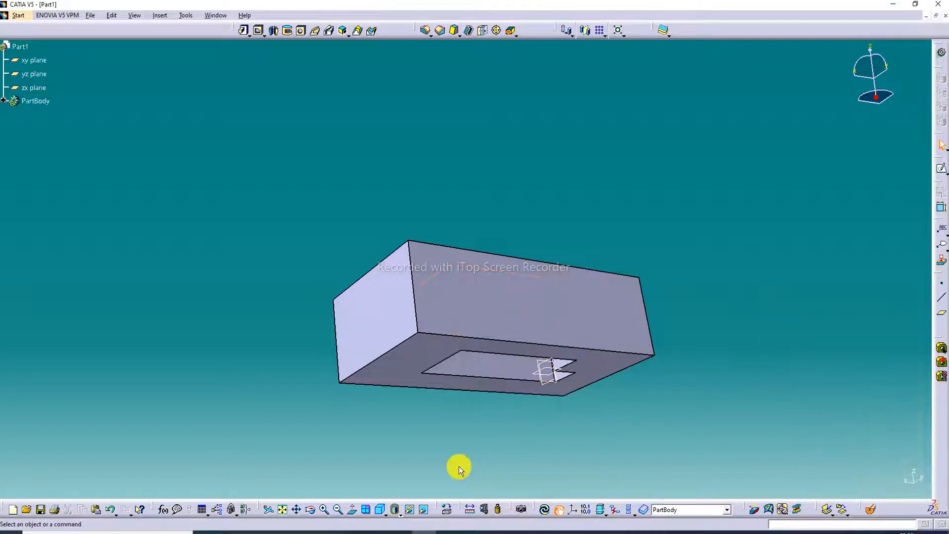
Expand the PartBody features and highlight the pad and the pocket on the model.
click(311, 509)
drag(635, 138, 511, 468)
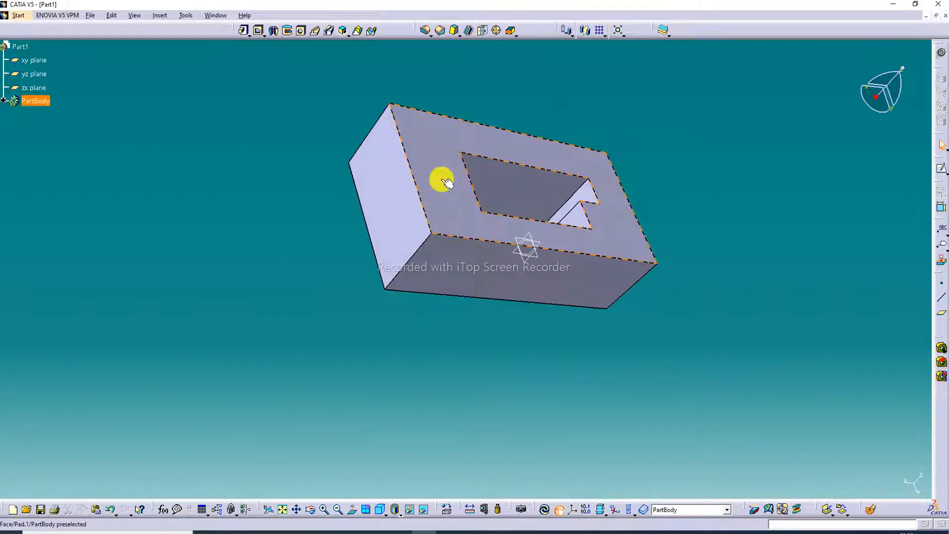
click(4, 100)
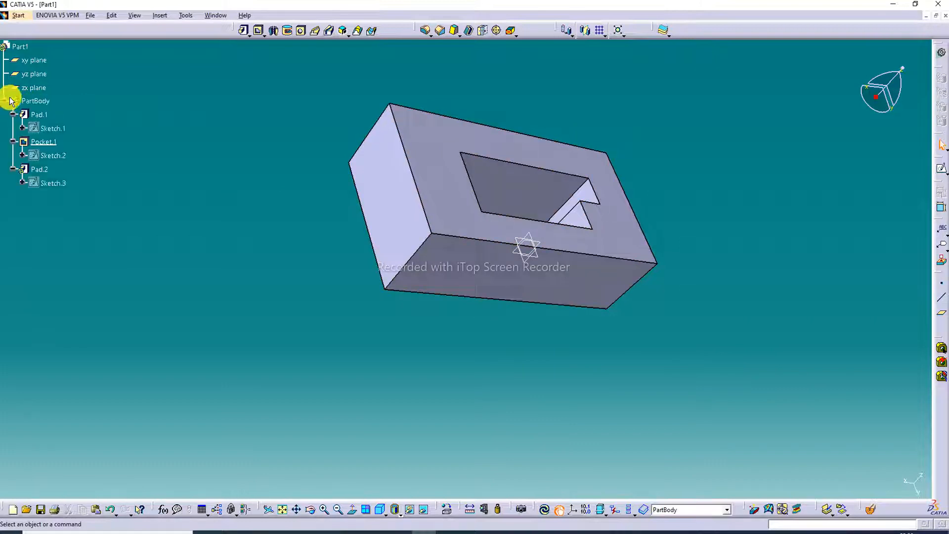
click(30, 113)
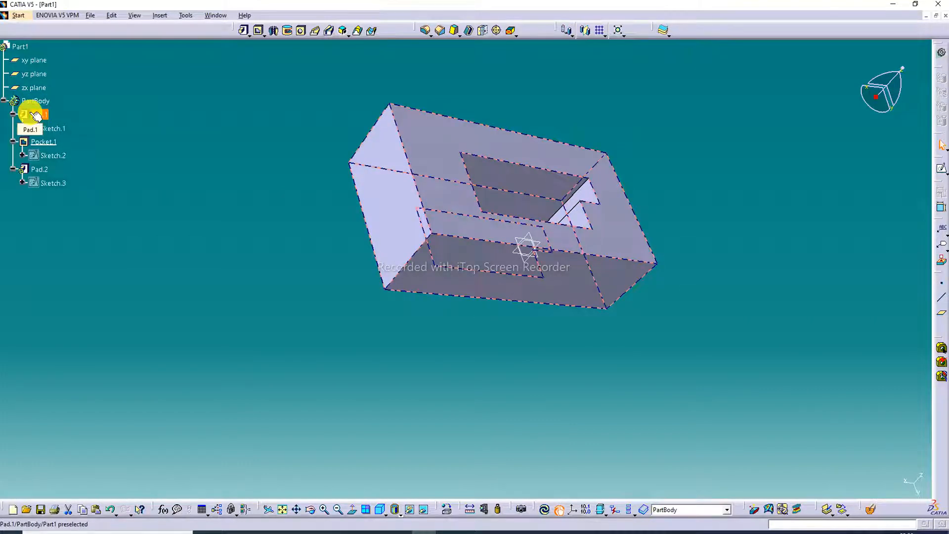
click(48, 144)
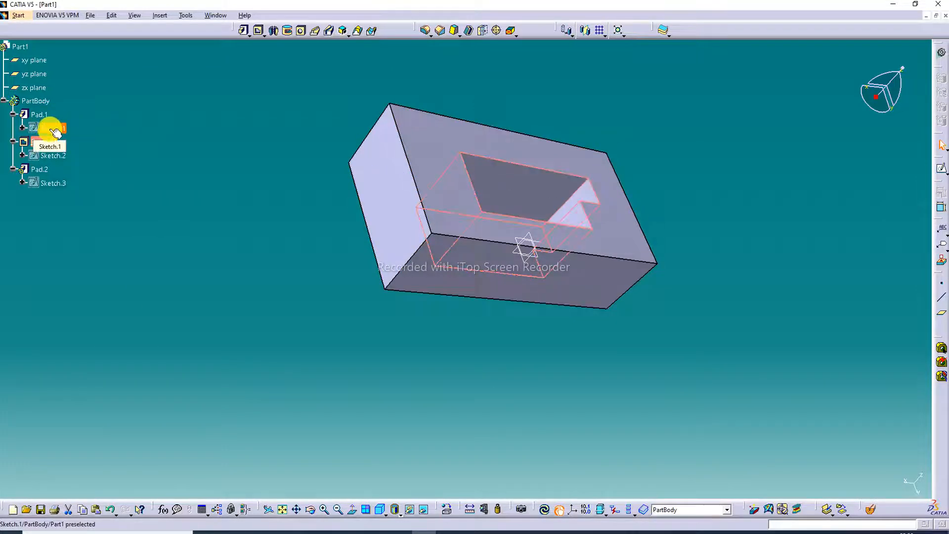
Set the fill colour of Pad.1 to red in its graphic properties.
click(40, 115)
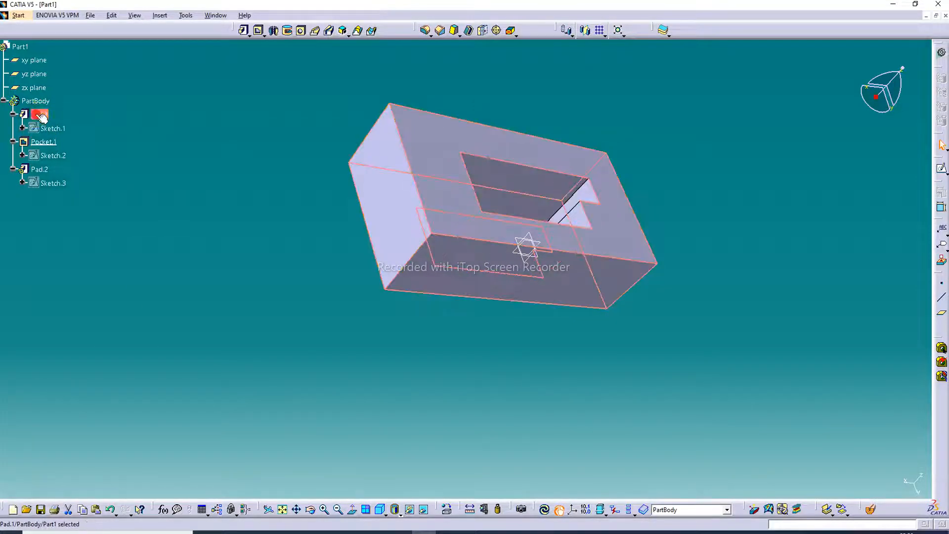
click(39, 116)
right_click(40, 117)
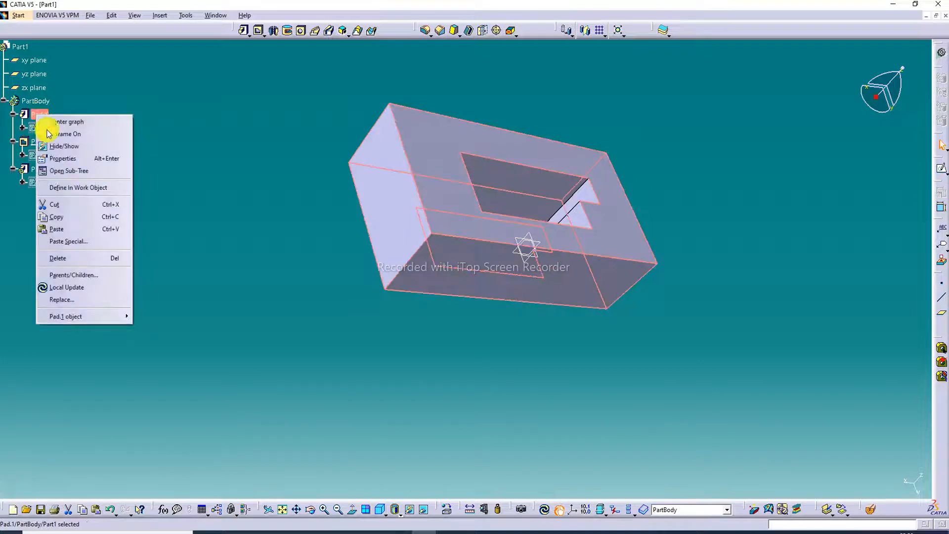
click(61, 158)
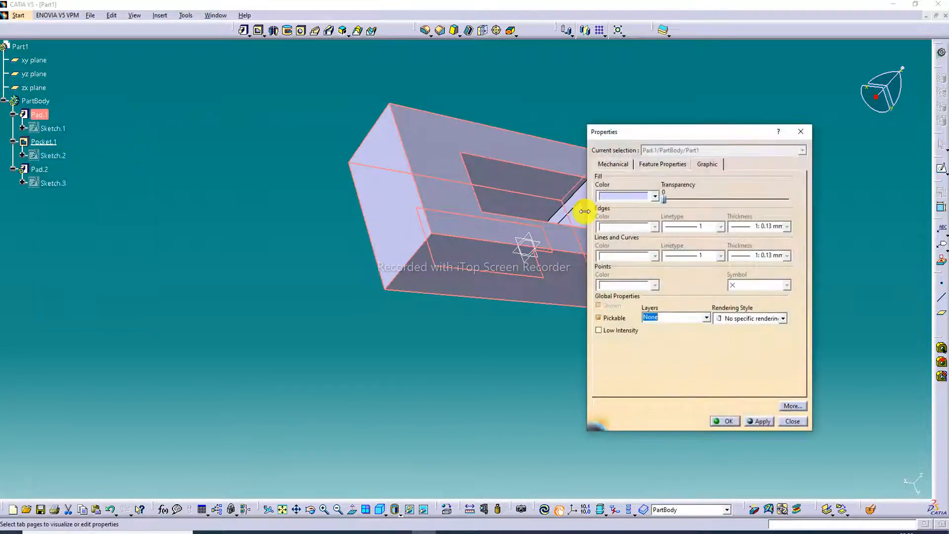
click(655, 196)
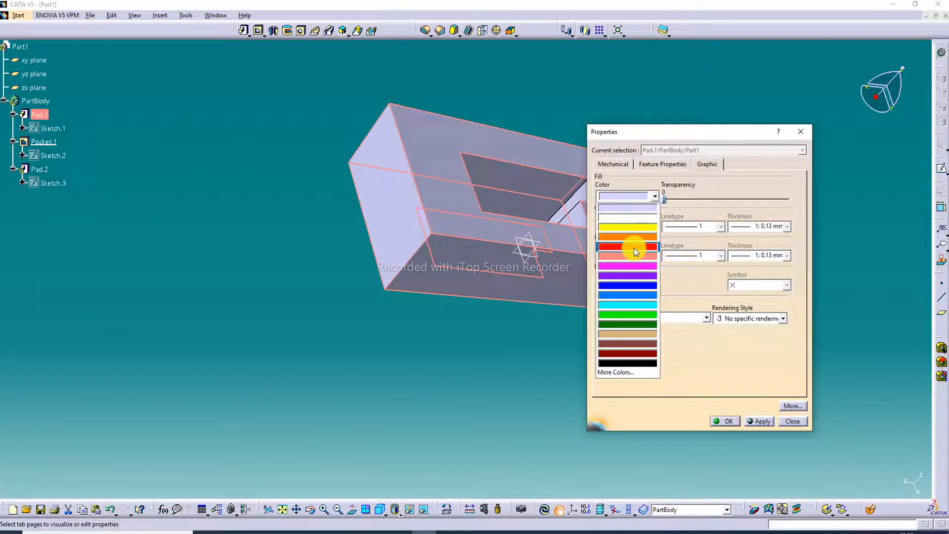
click(634, 248)
click(726, 421)
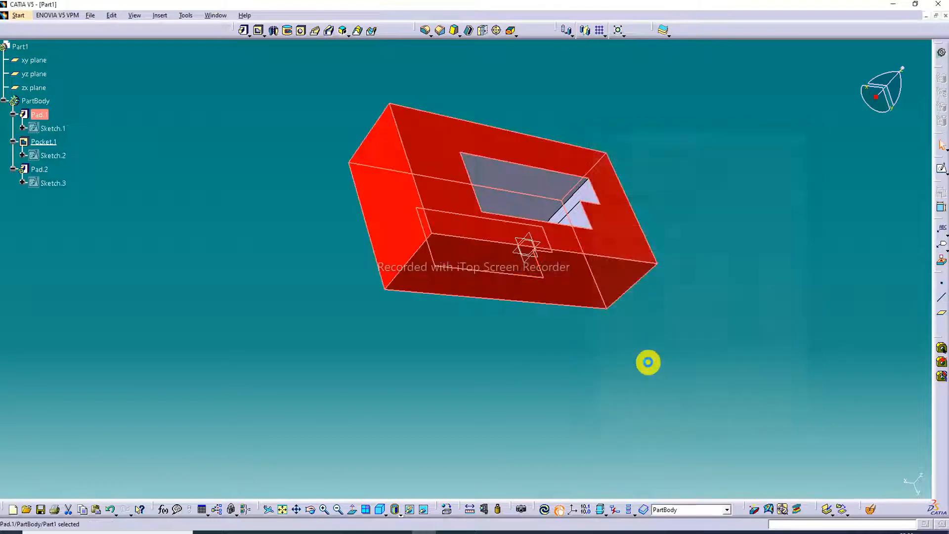
click(554, 355)
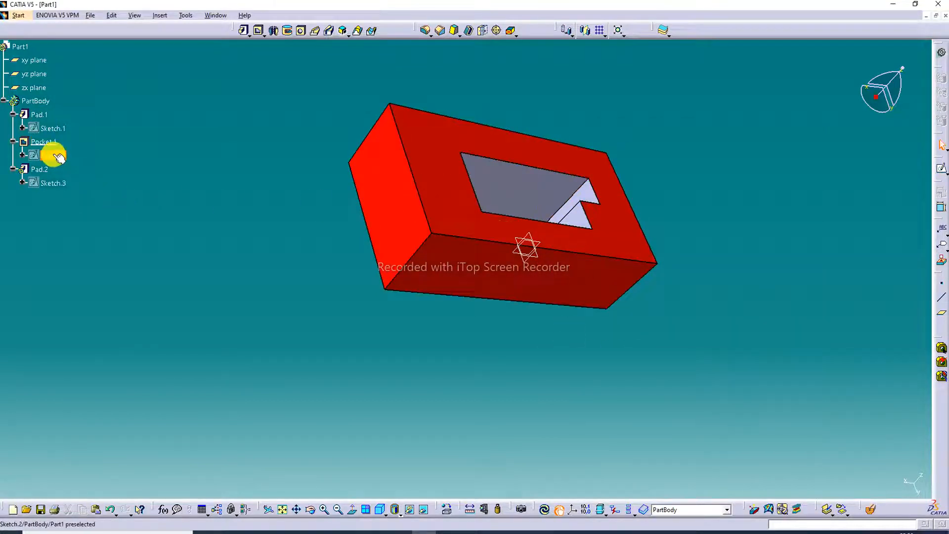
click(42, 169)
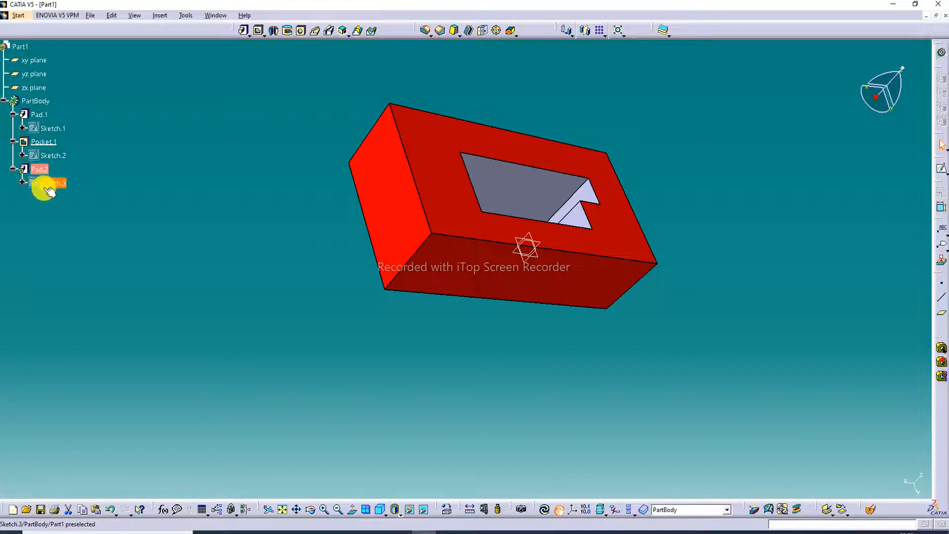
click(44, 142)
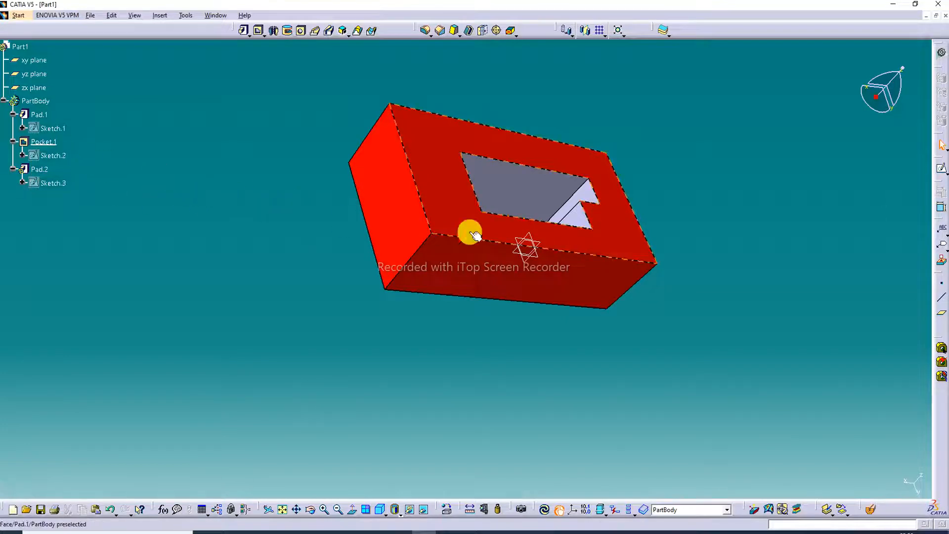
middle_drag(557, 219, 535, 254)
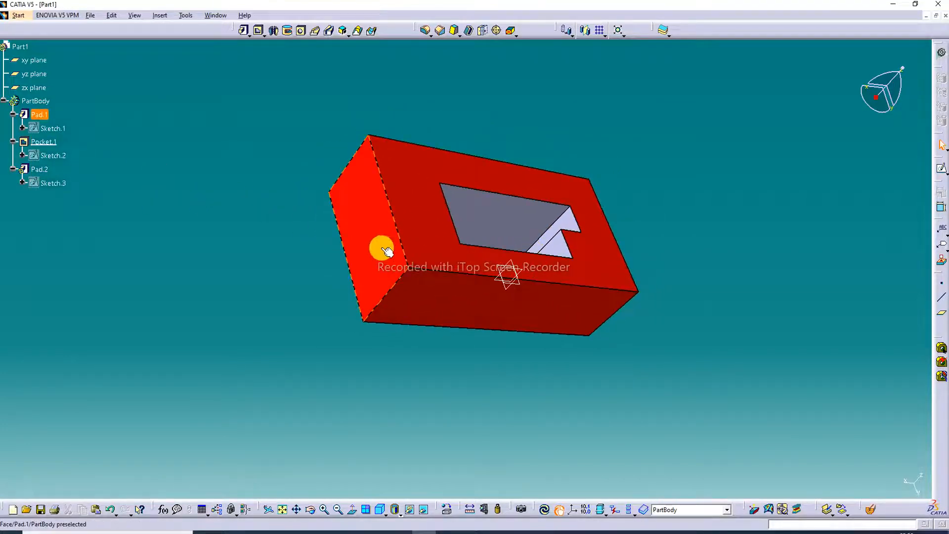
middle_drag(374, 252, 357, 274)
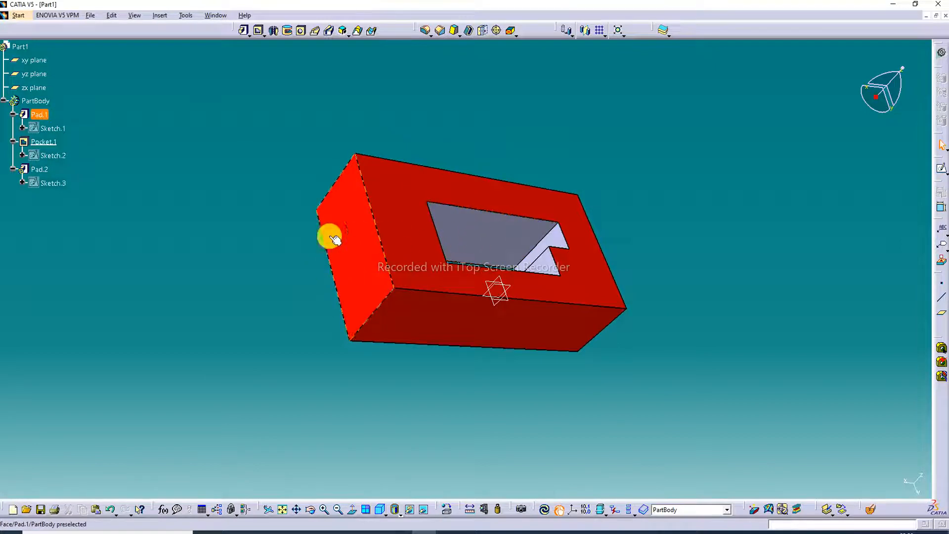
Set the fill colour of Pad.1 to magenta in its graphic properties.
right_click(42, 116)
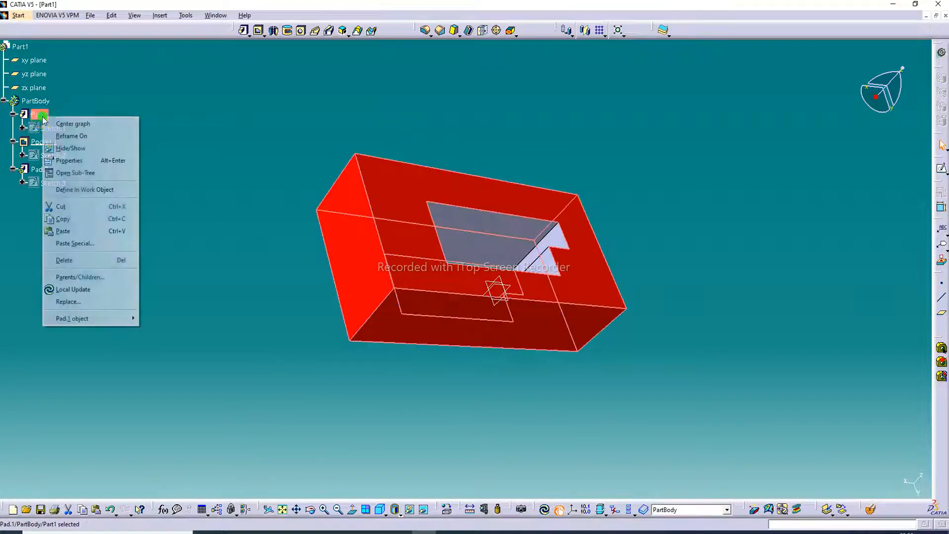
click(66, 161)
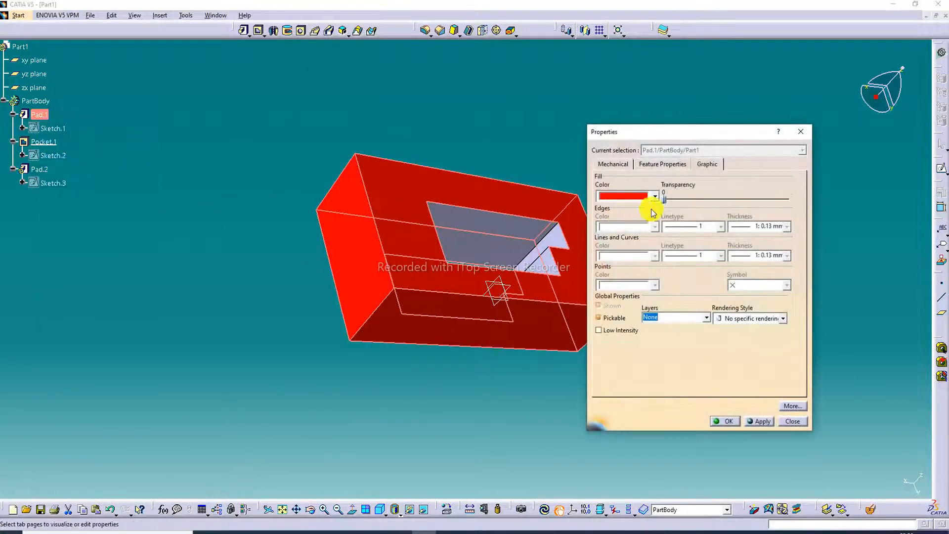
click(655, 197)
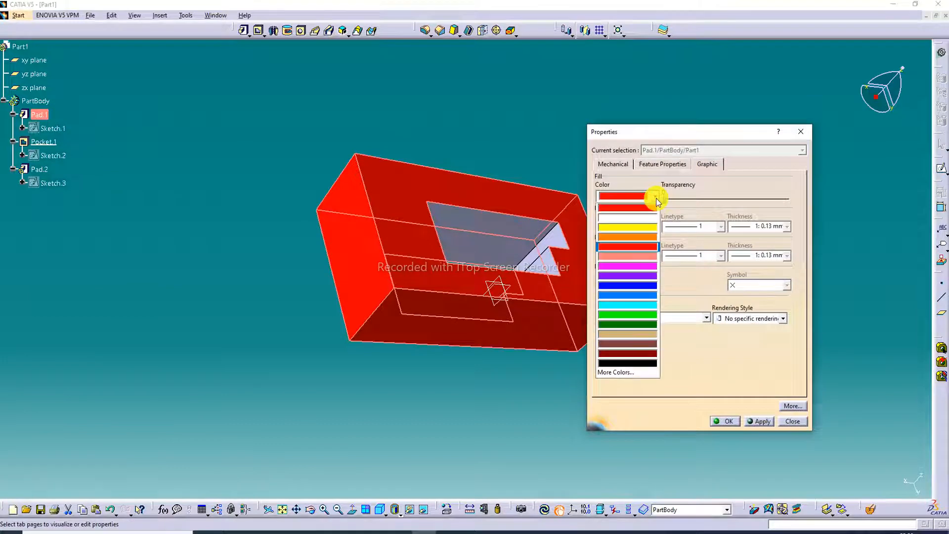
click(643, 267)
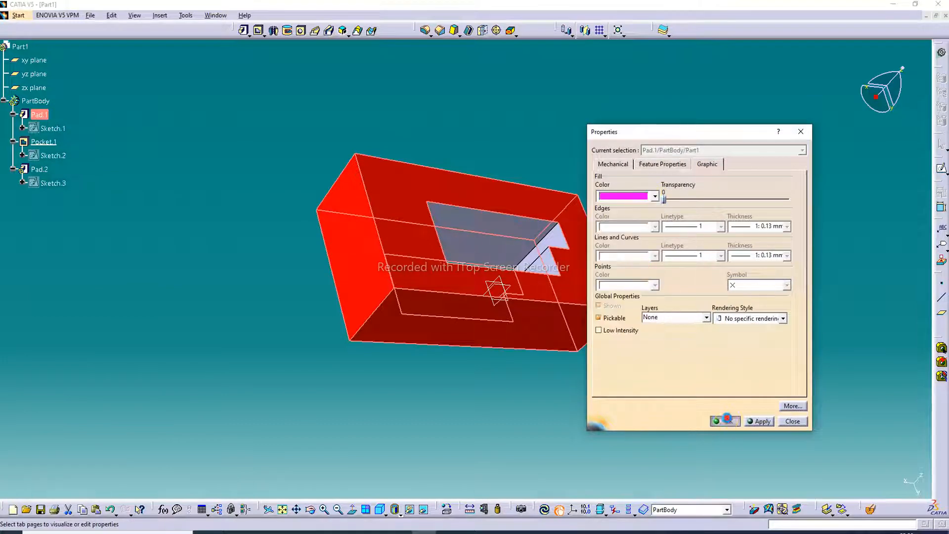
click(726, 420)
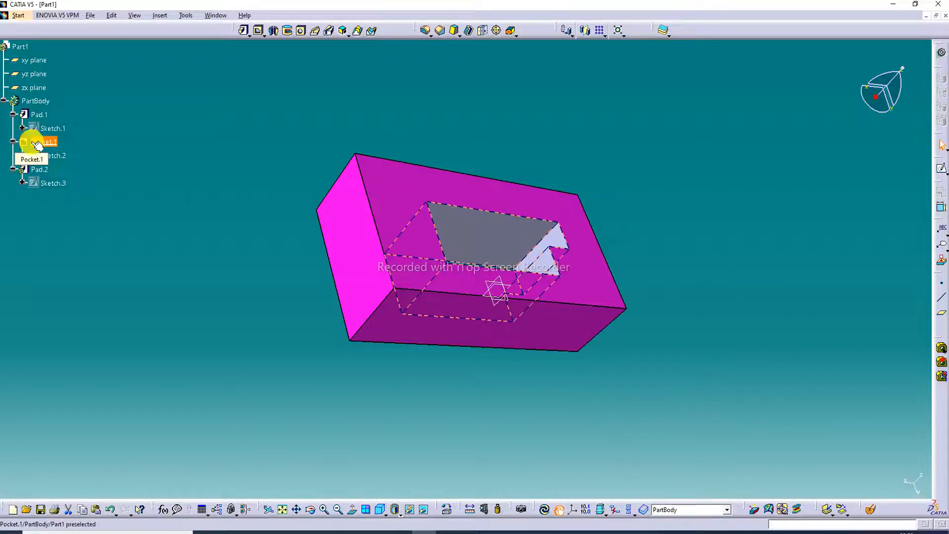
Set the fill colour of Pocket.1 to blue in its graphic properties.
right_click(37, 144)
click(50, 184)
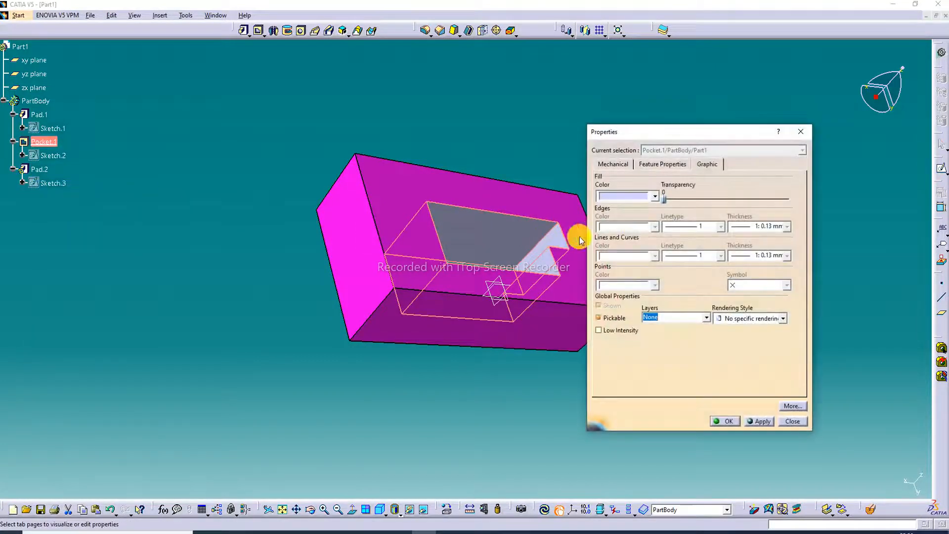
click(657, 199)
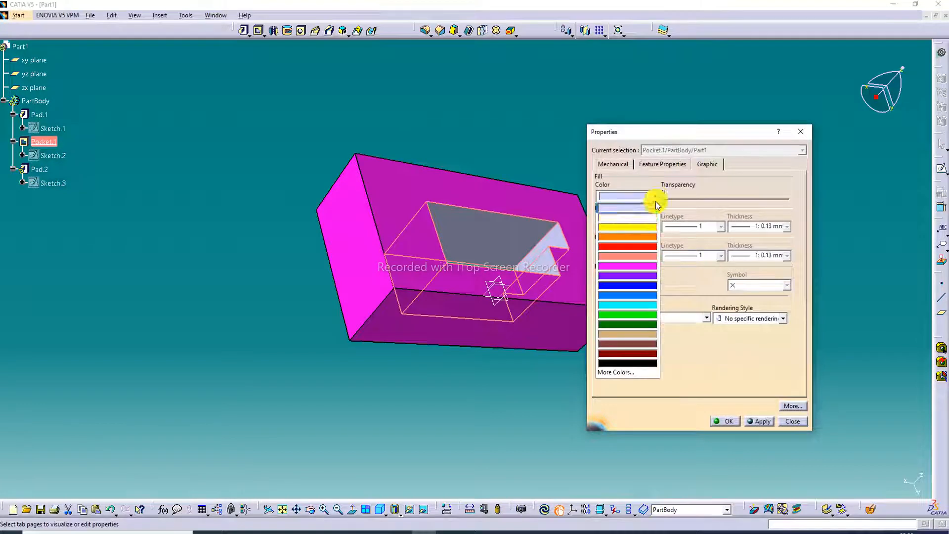
click(637, 286)
click(724, 421)
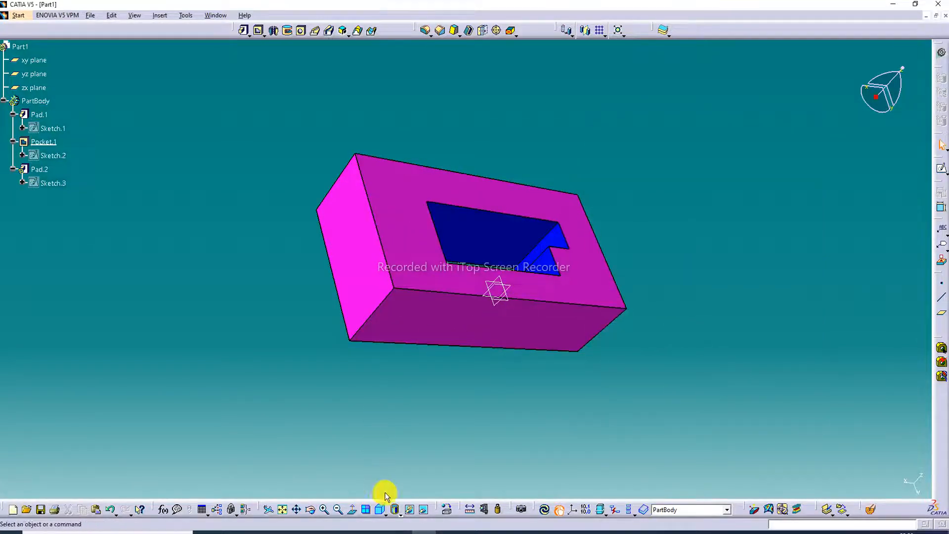
click(310, 509)
drag(372, 466, 376, 381)
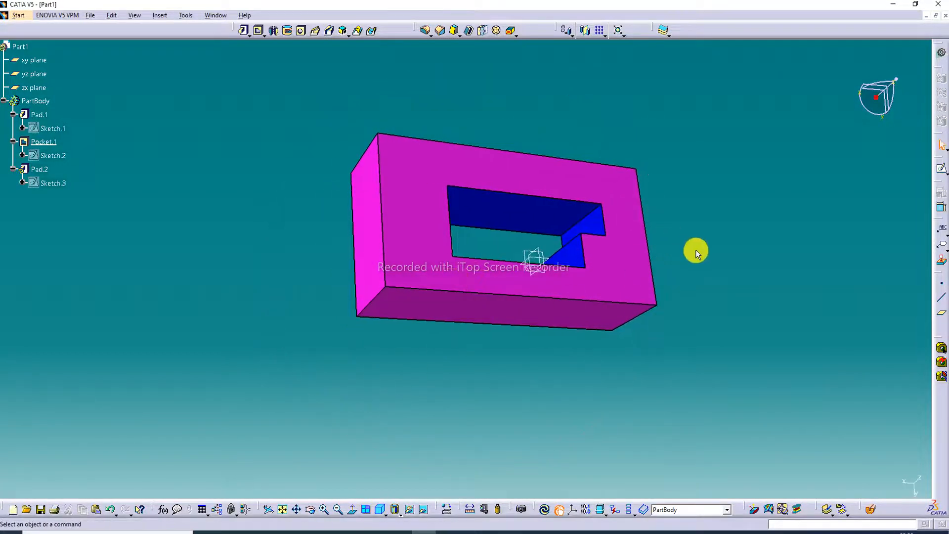
click(635, 265)
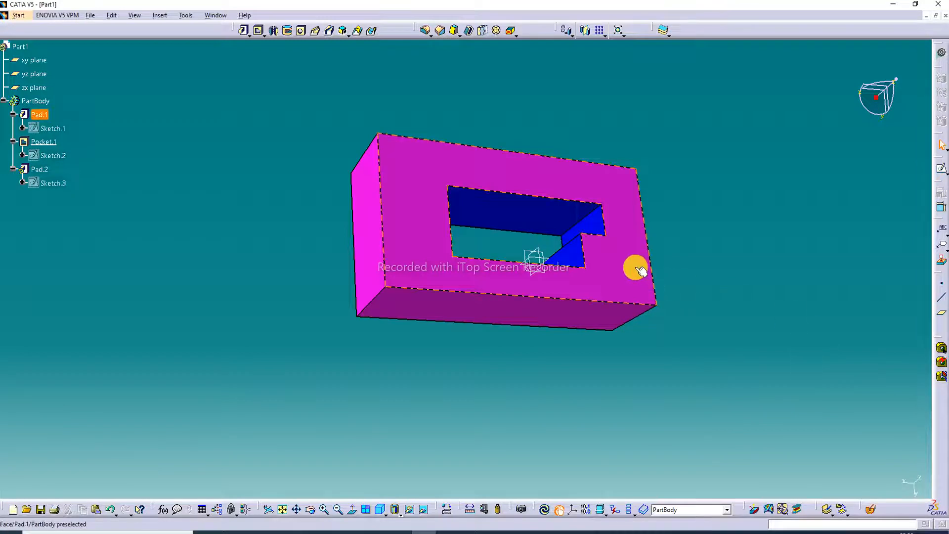
double_click(626, 264)
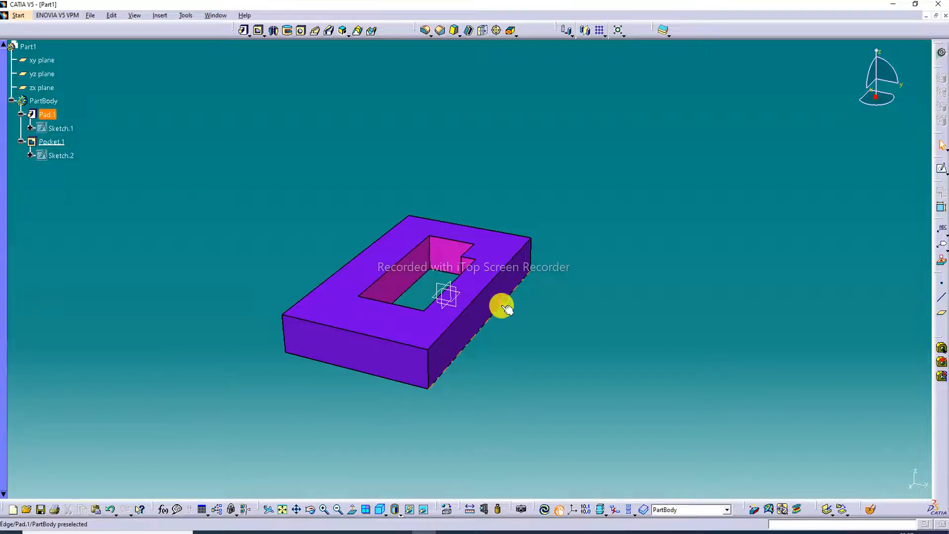
Examine the coloured block and its stepped pocket from several angles, including the underside.
click(308, 511)
drag(392, 396, 396, 430)
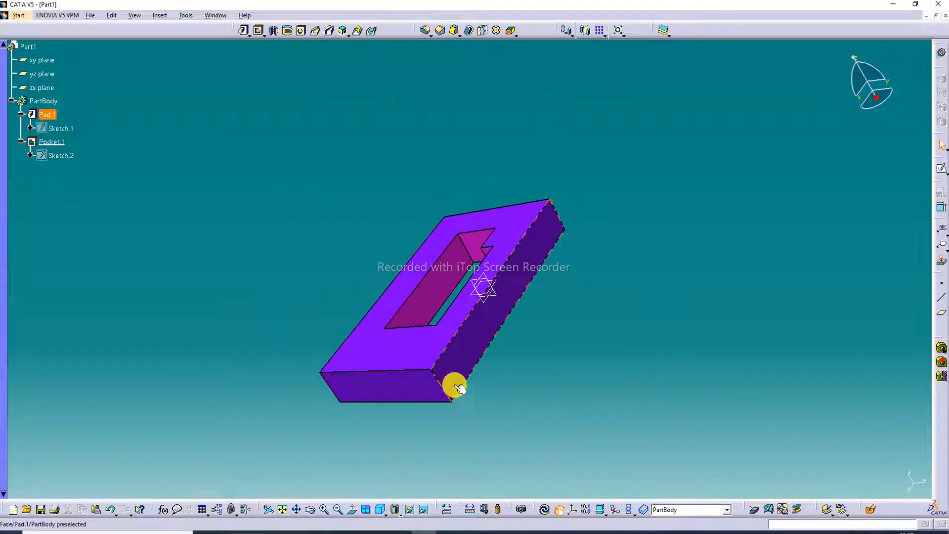
click(310, 509)
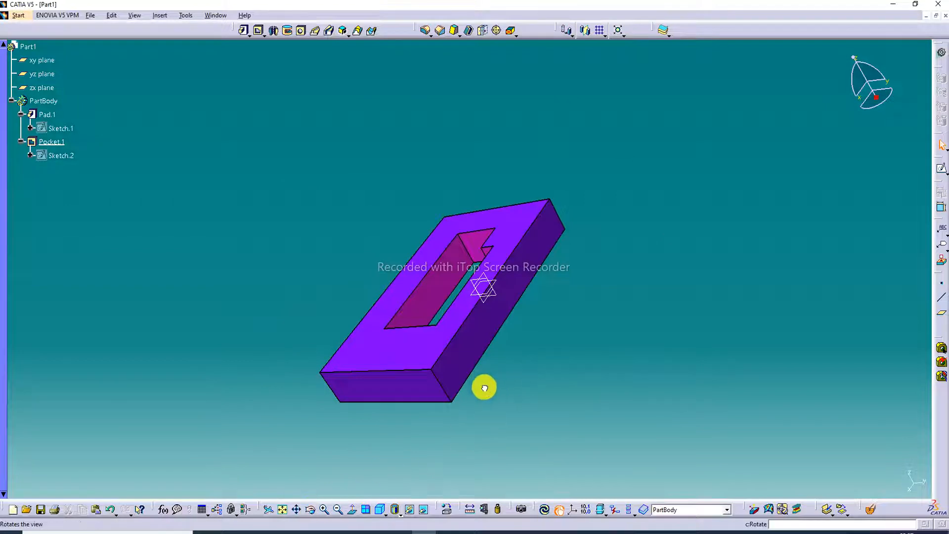
click(484, 388)
click(310, 510)
click(499, 375)
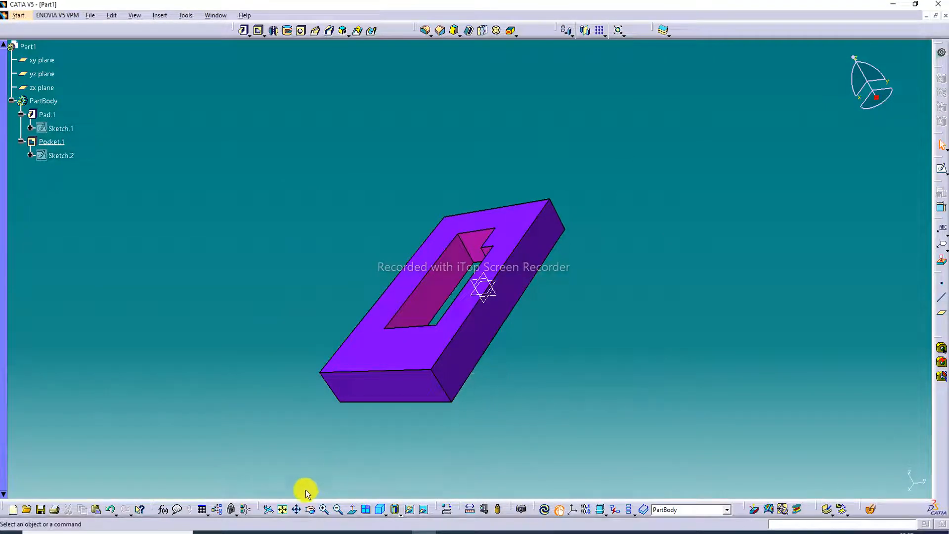
click(310, 509)
drag(466, 394, 250, 195)
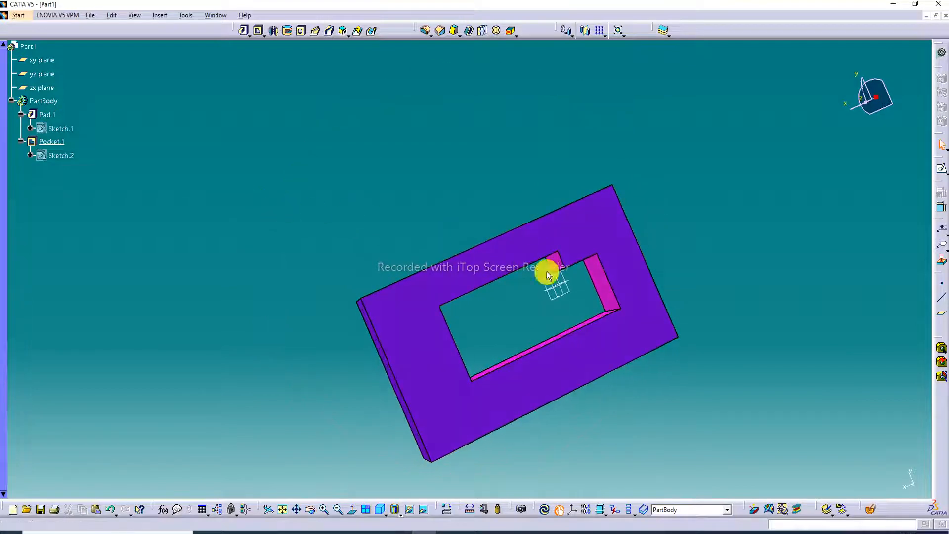
click(310, 510)
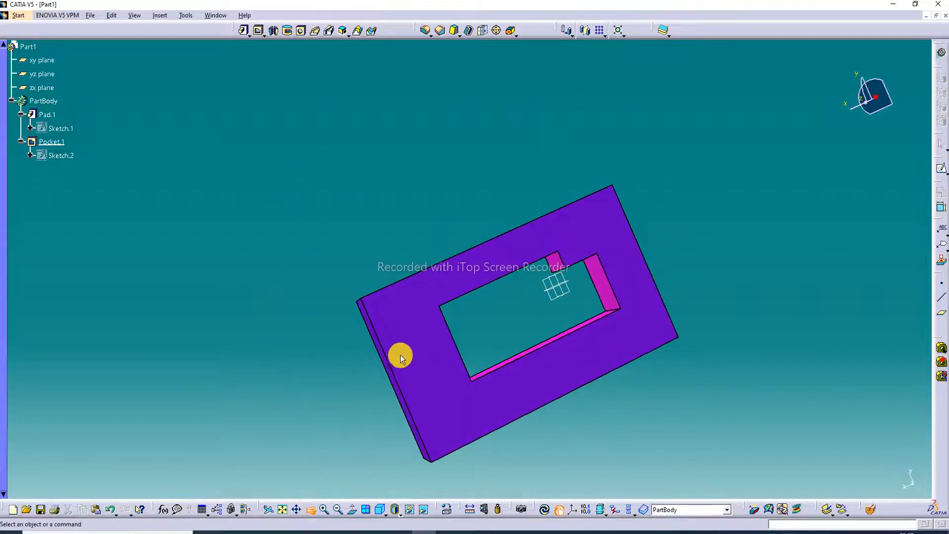
drag(365, 269, 394, 293)
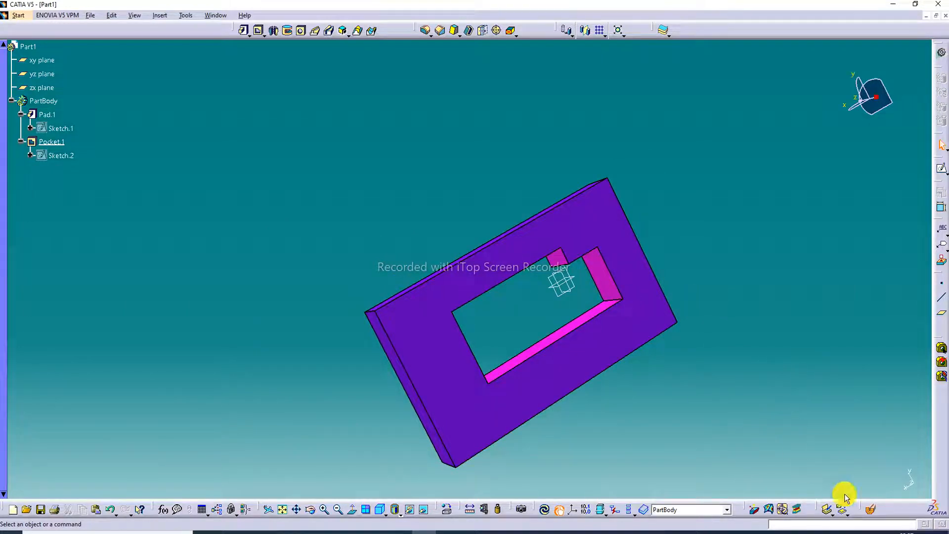
Reverse the side of Pocket.1 so it removes the material outside the stepped profile, and apply the change.
double_click(612, 292)
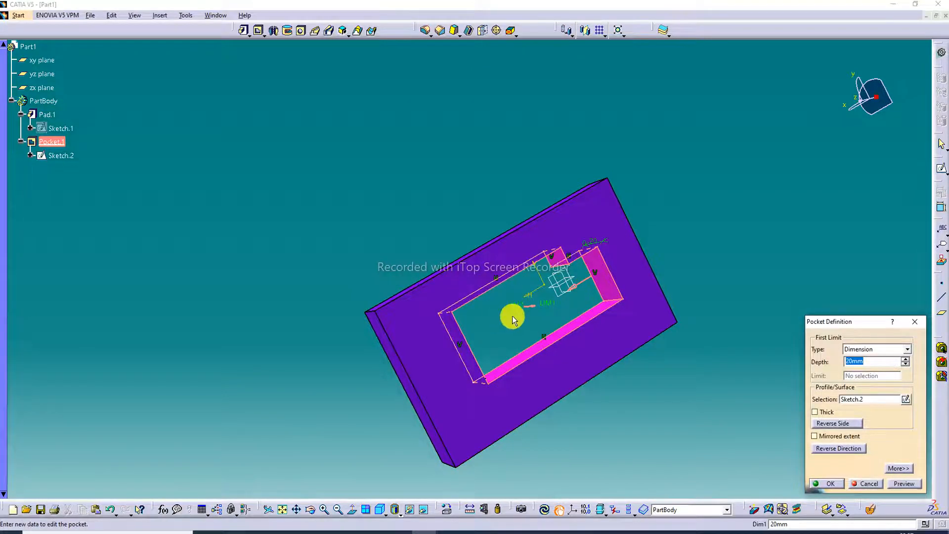
click(823, 423)
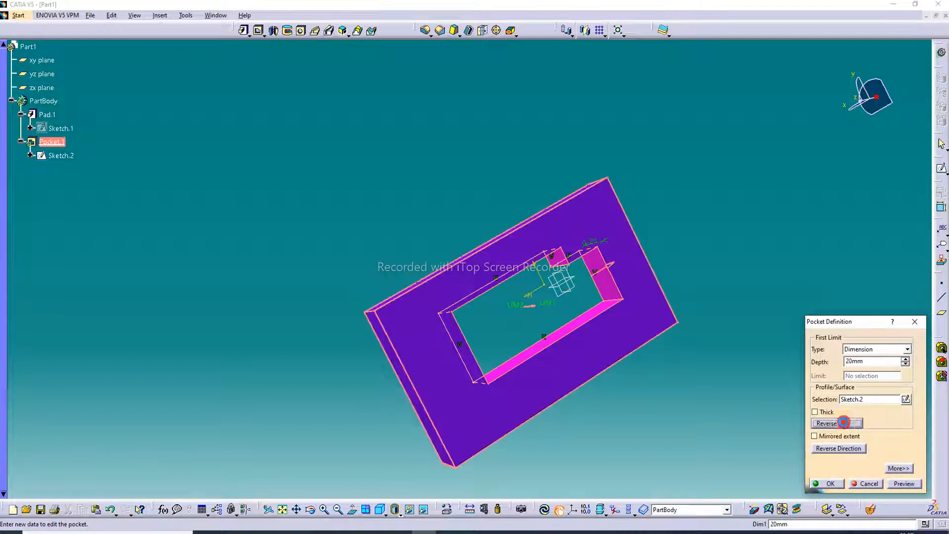
click(906, 484)
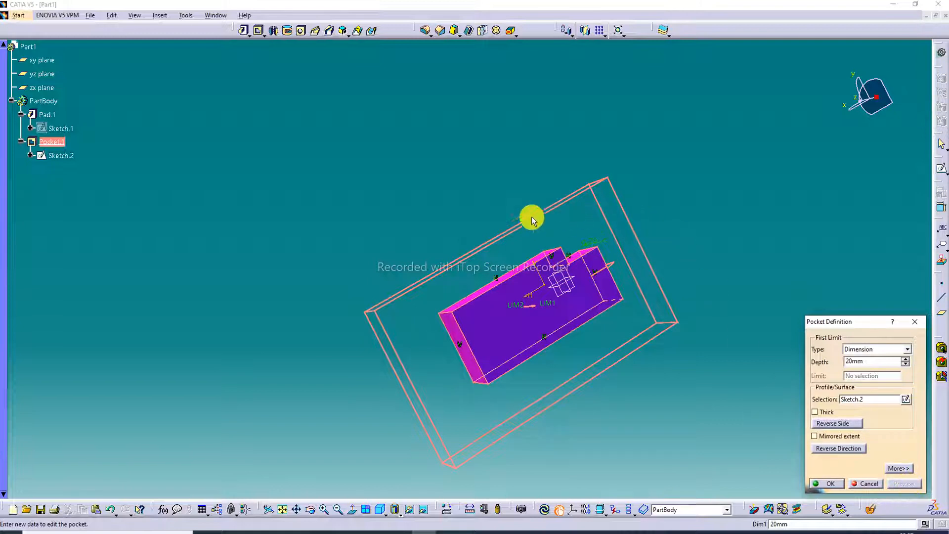
click(825, 484)
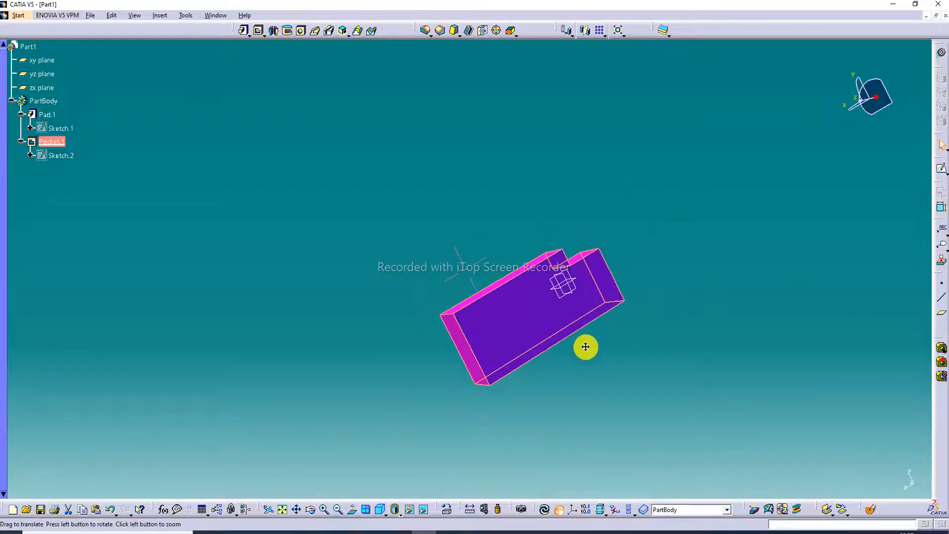
Reverse the side of Pocket.1 again so it cuts the material inside the stepped profile, and apply the change.
click(311, 509)
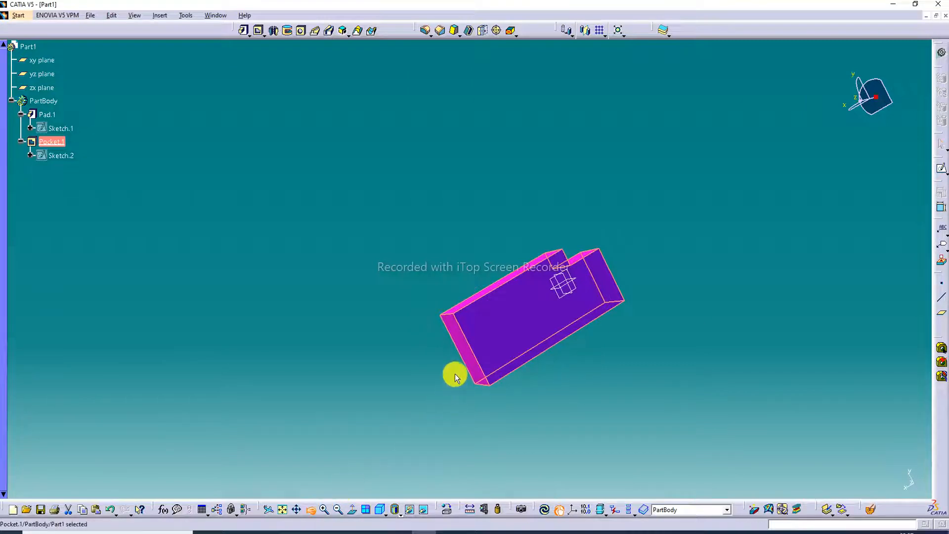
drag(455, 372, 354, 356)
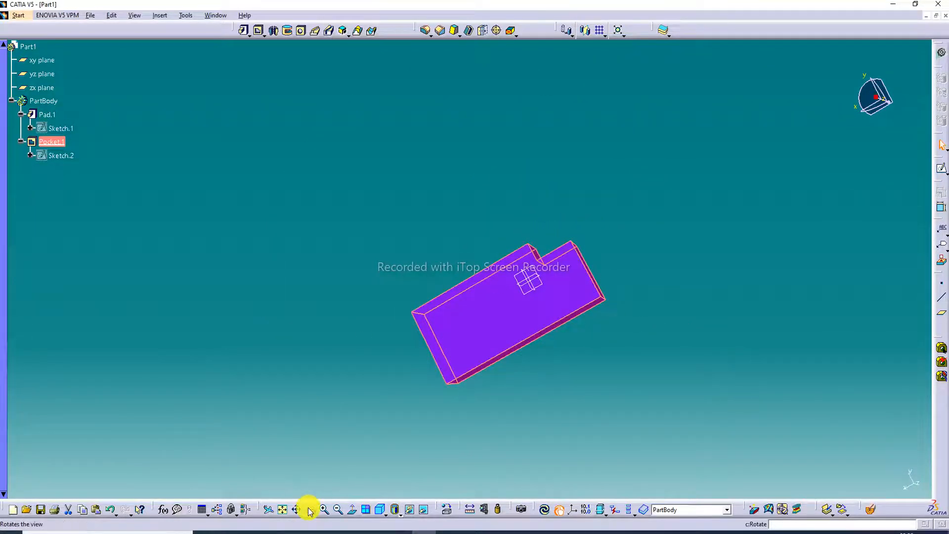
click(393, 364)
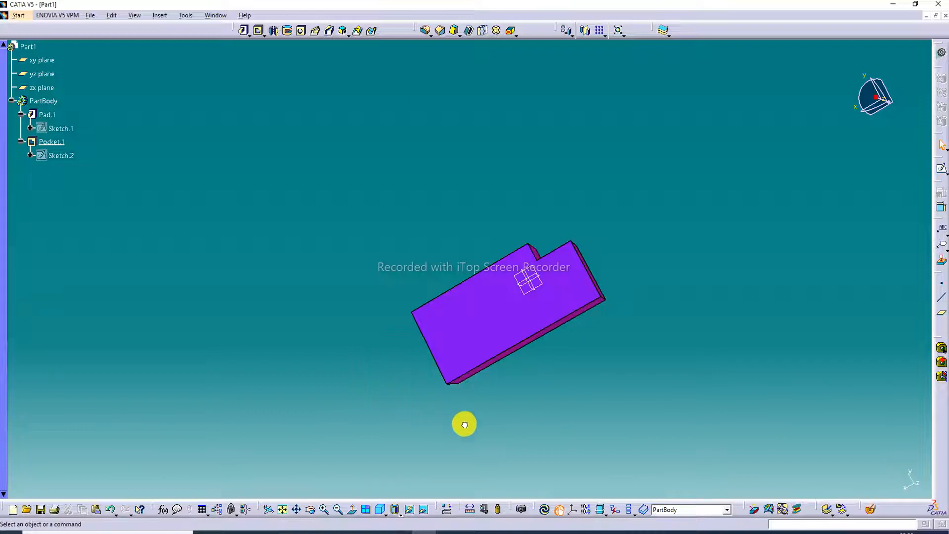
click(311, 509)
drag(393, 381, 600, 299)
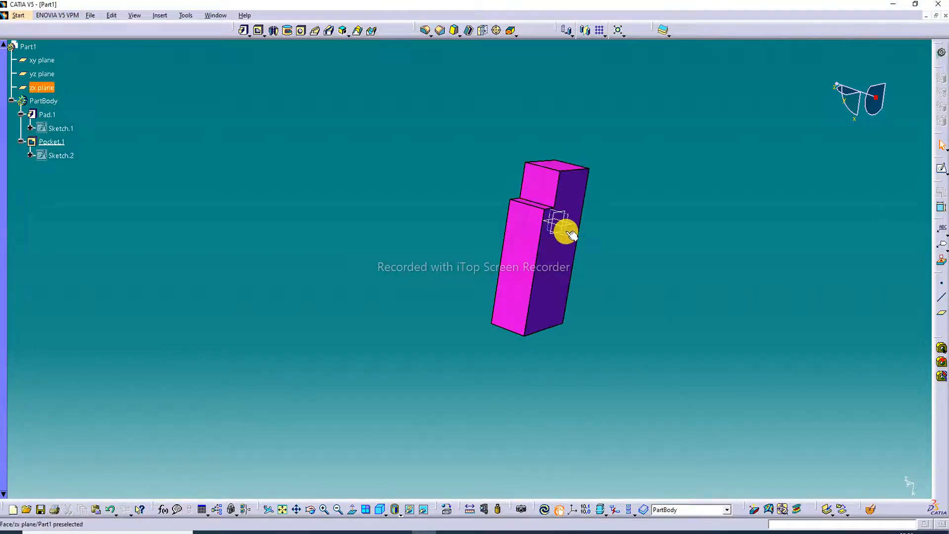
double_click(549, 187)
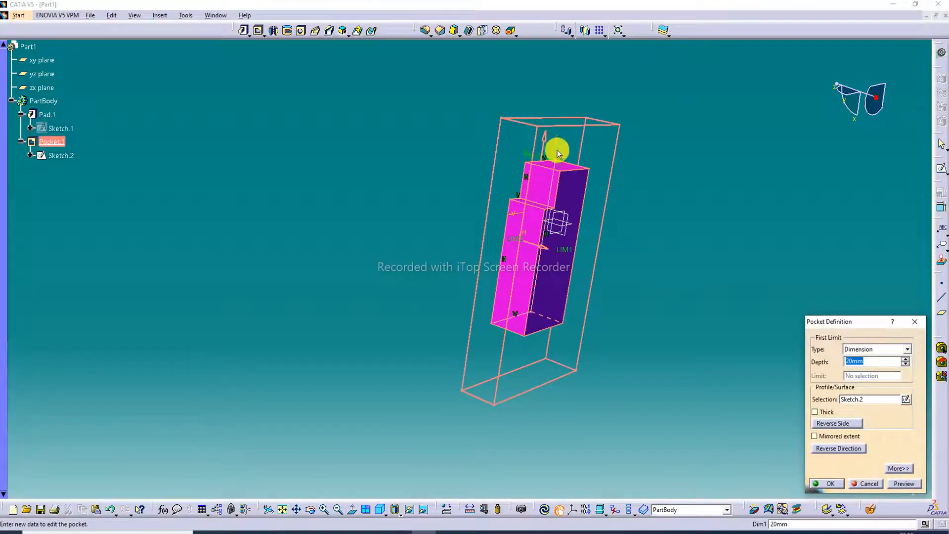
click(847, 424)
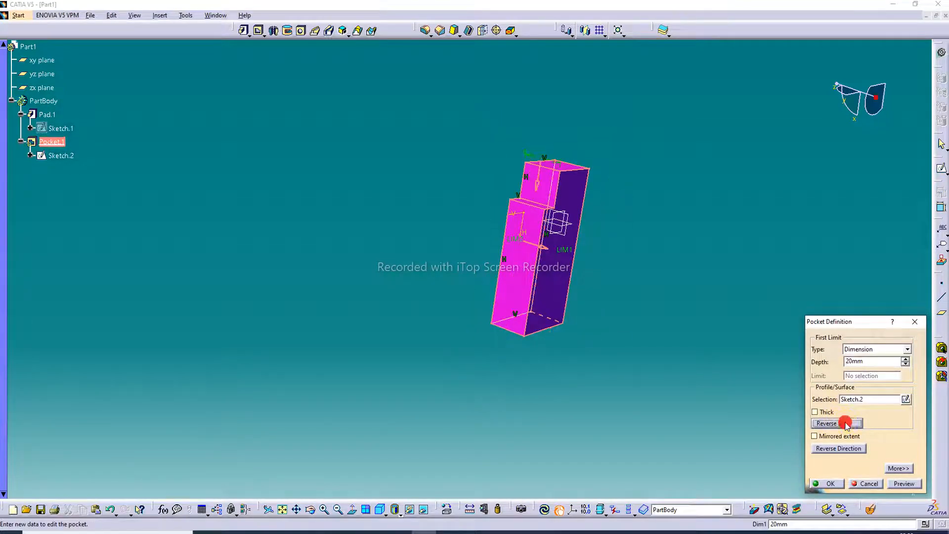
click(905, 484)
click(827, 484)
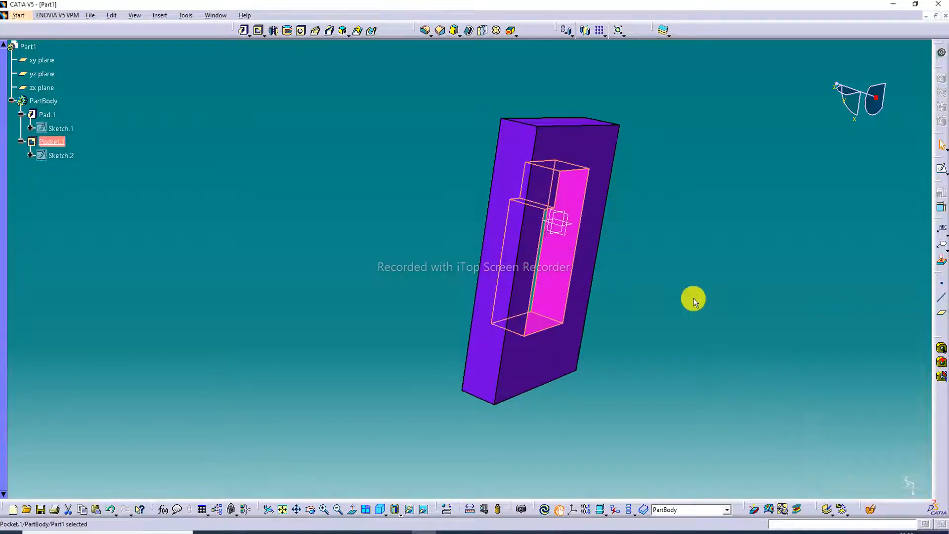
Review the definition of Pad.1 without changing it and inspect the pocketed block from several angles.
click(311, 510)
drag(463, 296, 292, 283)
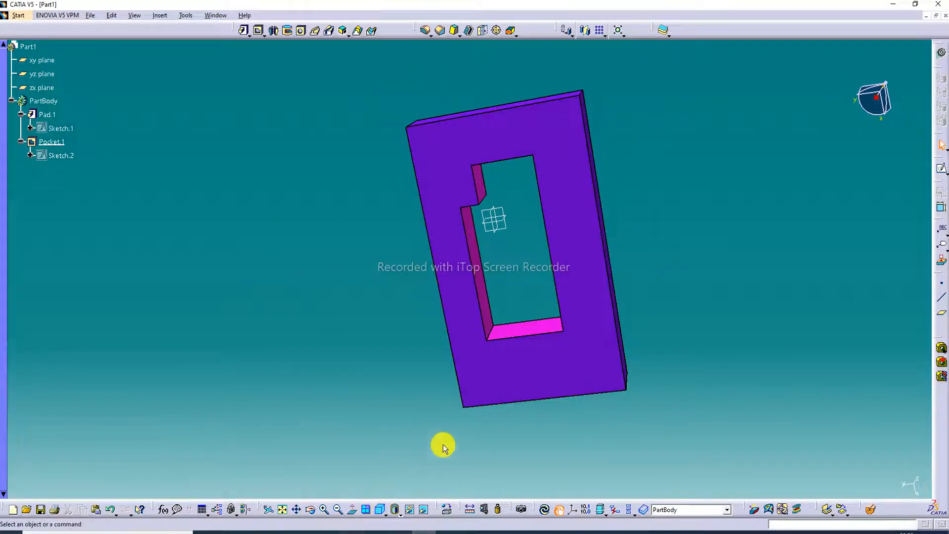
double_click(572, 303)
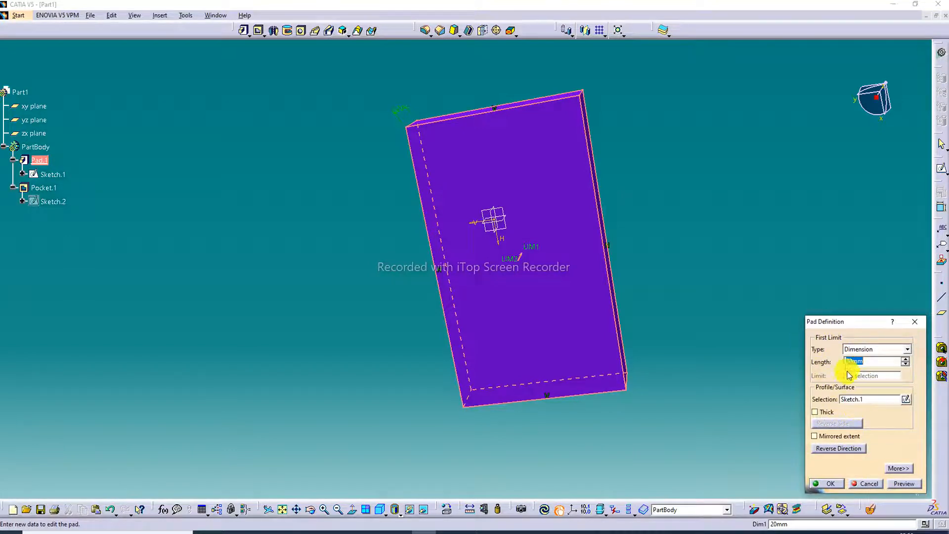
click(827, 484)
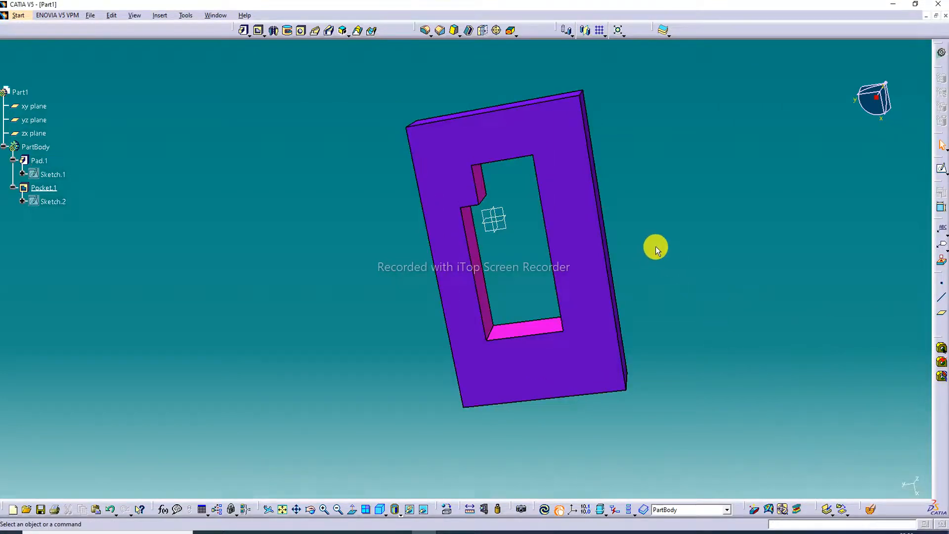
middle_drag(655, 246, 652, 275)
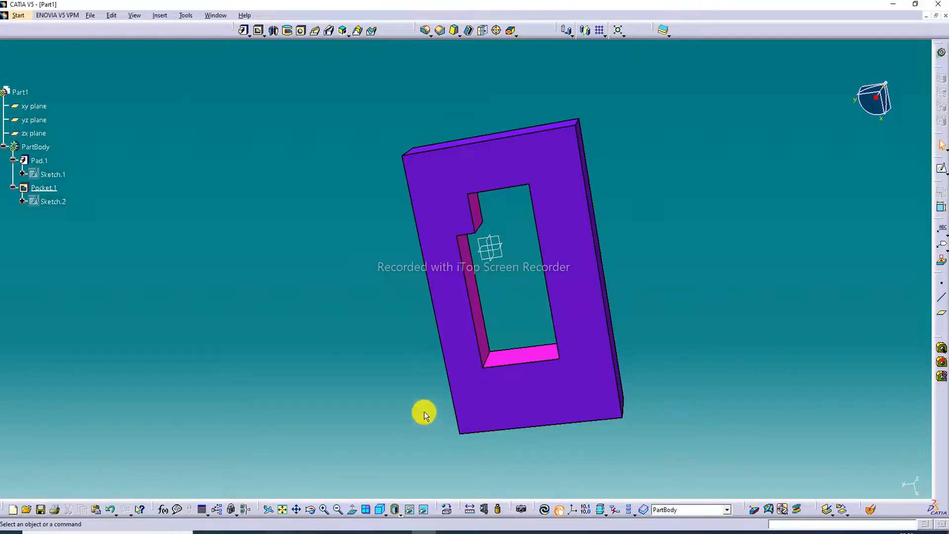
drag(423, 358, 381, 330)
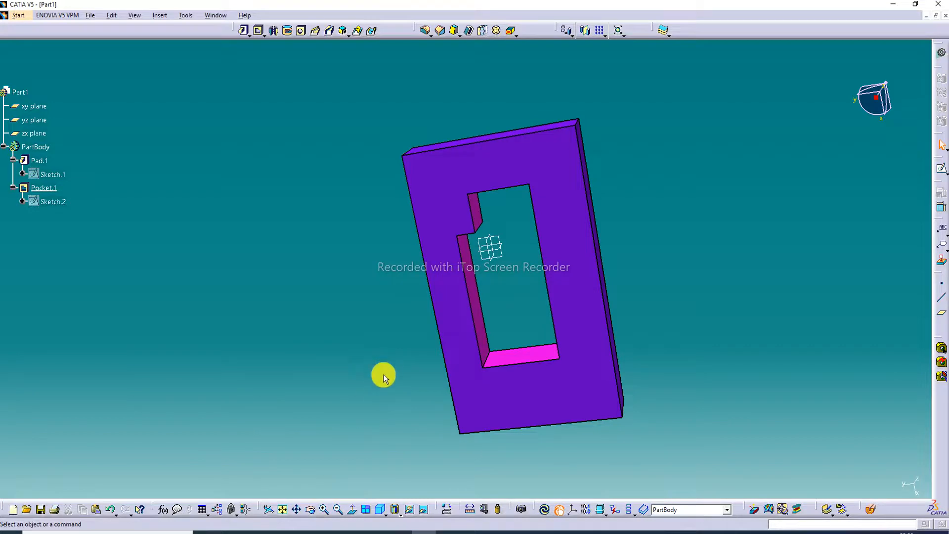
click(311, 509)
drag(359, 430, 313, 217)
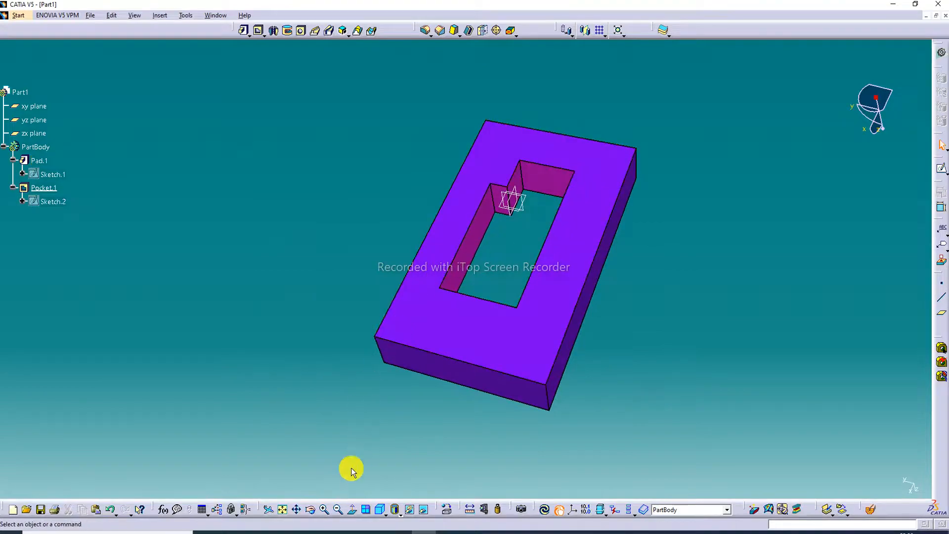
Switch to the browser showing the title page of CATIA LECTURE-20, POCKET.pdf.
click(279, 531)
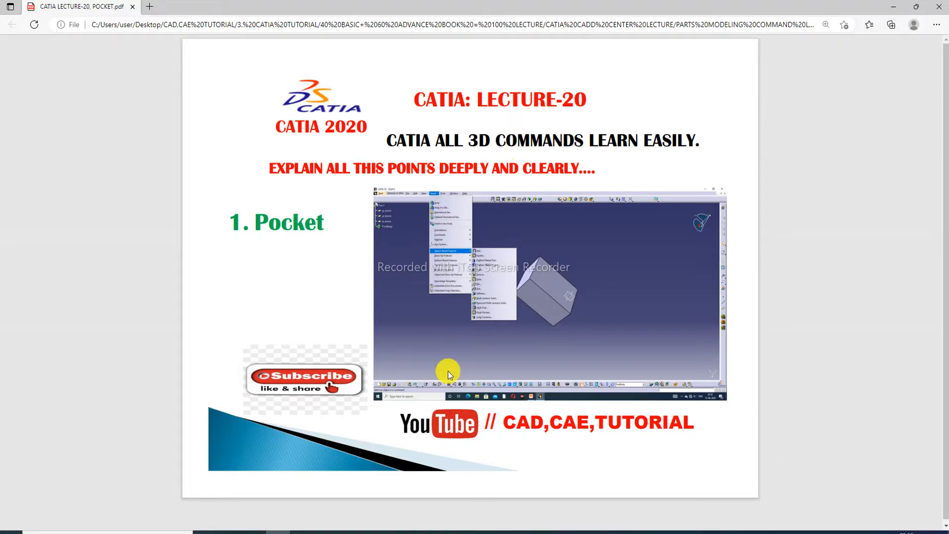
click(401, 530)
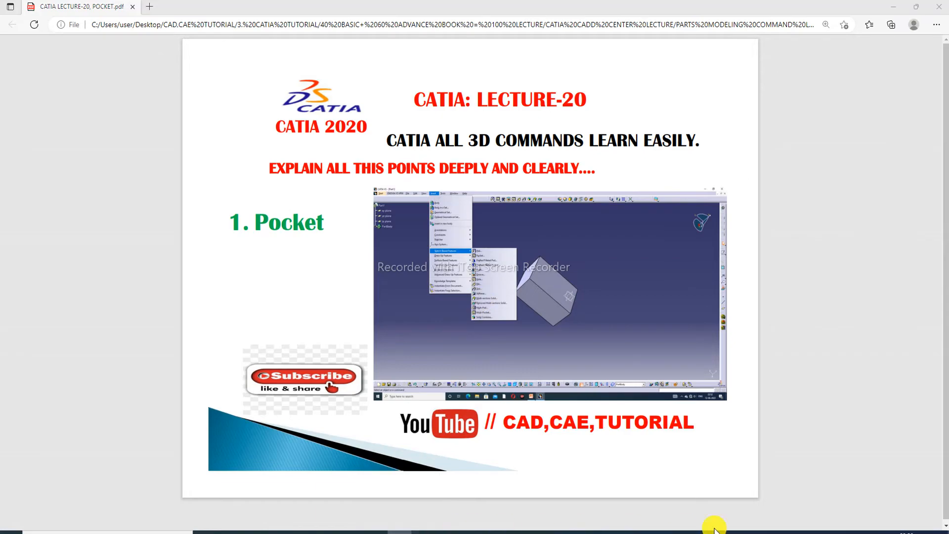